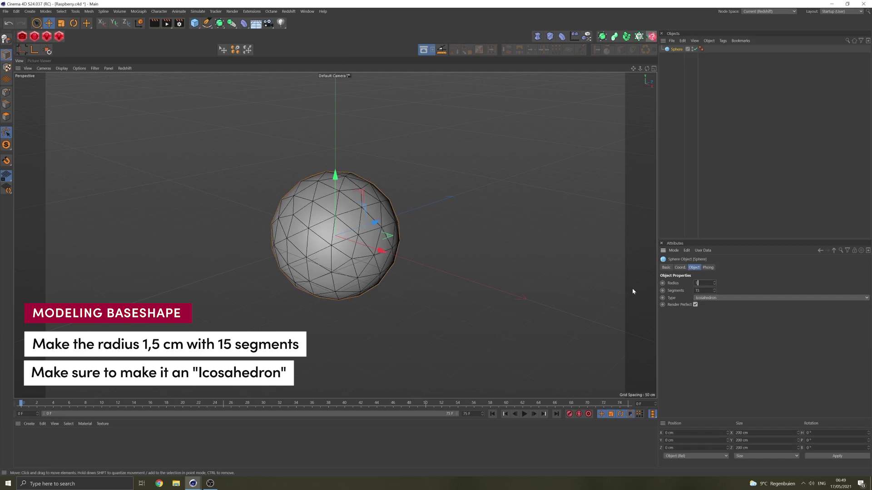
- Set the icosahedron sphere's radius to 1.5 cm
text(.5)
key(Return)
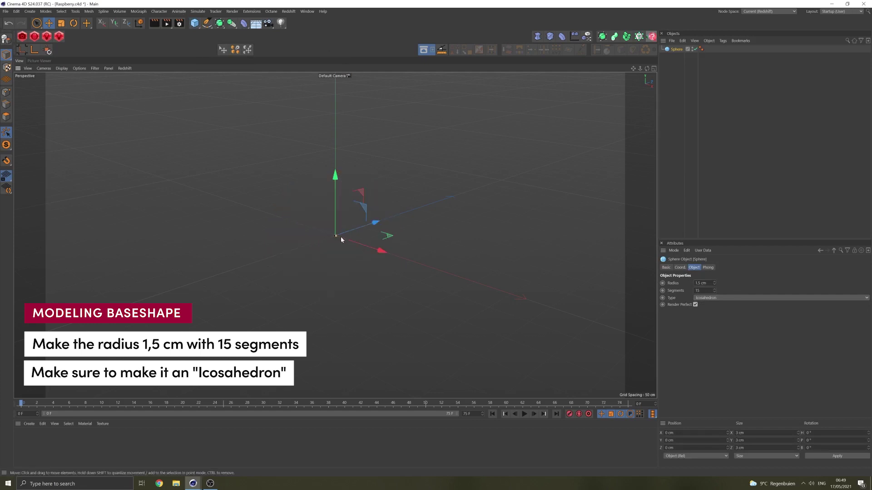
alt+right_drag(474, 235, 458, 243)
alt+drag(433, 237, 371, 221)
alt+middle_drag(371, 221, 350, 211)
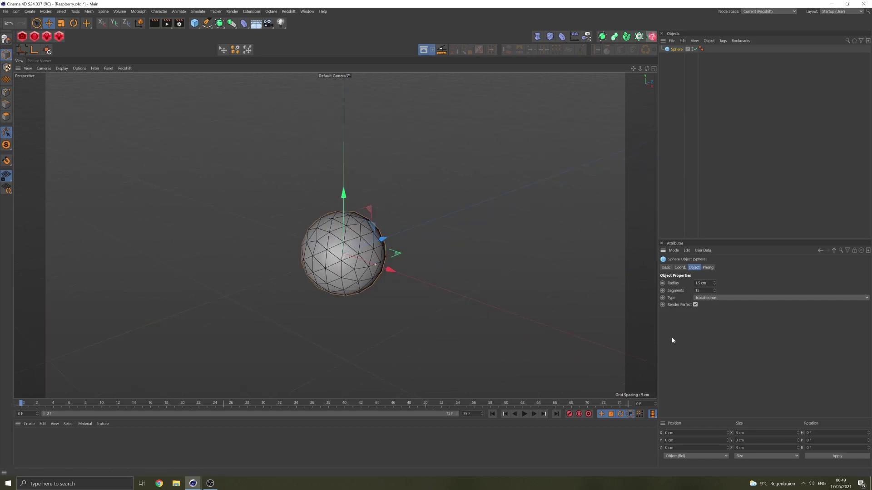
- Set the view clipping in the project settings to Small
key(ctrl+d)
click(717, 380)
click(716, 395)
scroll(363, 261, up, 2)
scroll(363, 260, up, 2)
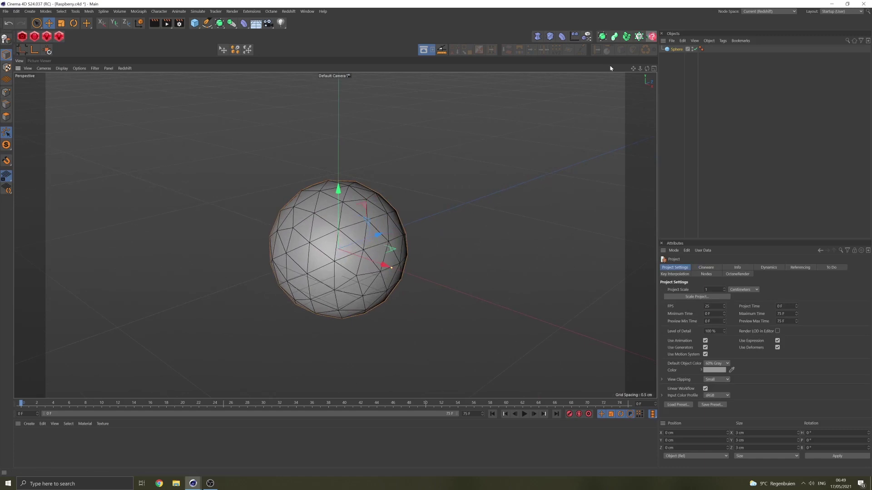
- Add a Bulge deformer as a child of the sphere and set its strength to about -32%
click(245, 23)
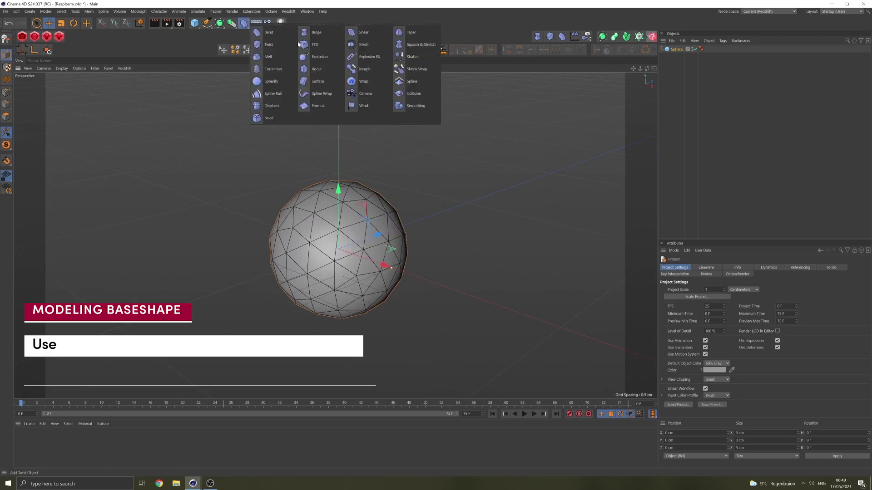
click(315, 32)
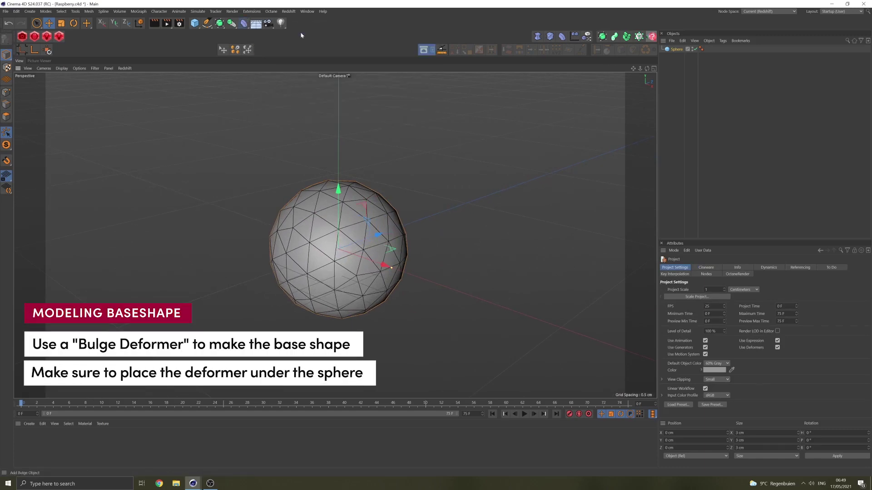
drag(673, 53, 673, 54)
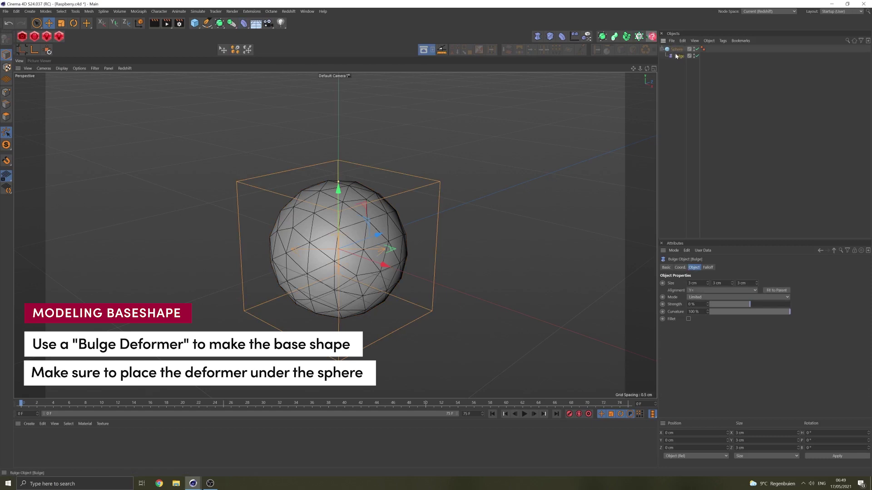
drag(746, 304, 737, 302)
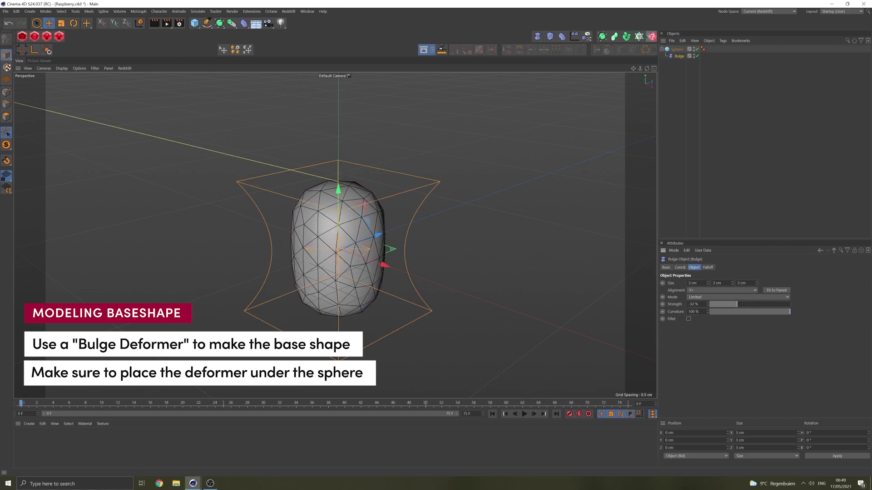
- Set the Bulge deformer's height to 6 cm and move it down to about Y -2.03 cm
click(732, 282)
click(731, 281)
click(731, 281)
drag(340, 205, 342, 292)
alt+drag(359, 246, 298, 223)
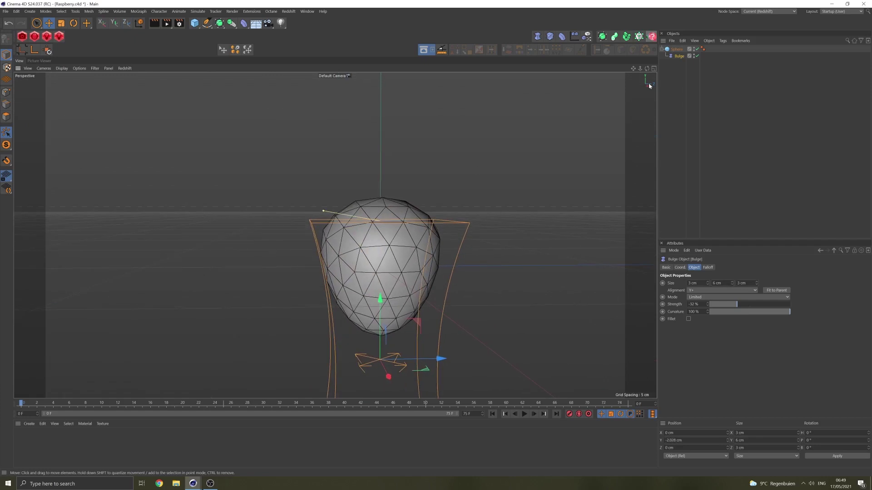
- Merge the sphere and its Bulge deformer into one polygon object with Connect Objects + Delete
ctrl+click(676, 49)
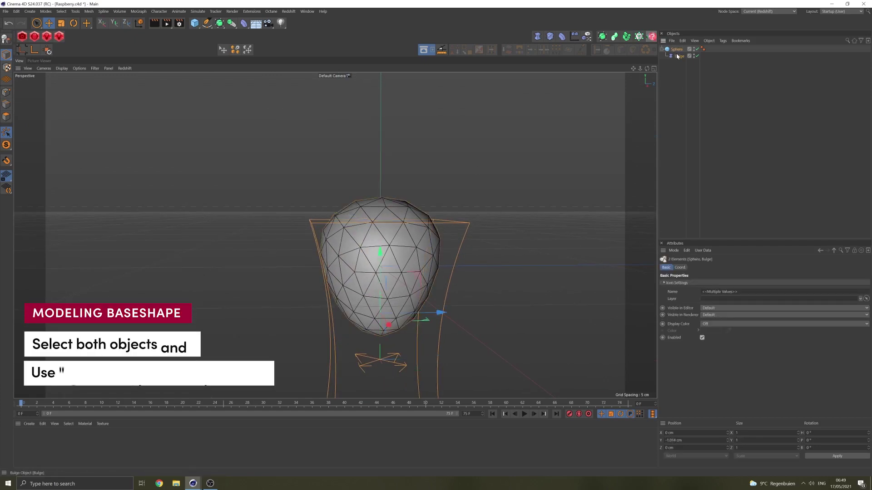
right_click(676, 53)
click(706, 274)
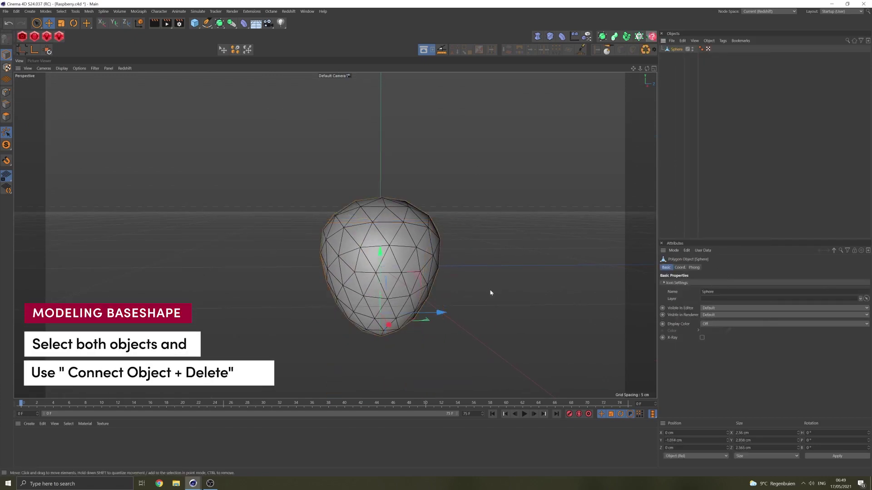
- Rename the merged sphere object as BaseShape
alt+drag(389, 235, 423, 253)
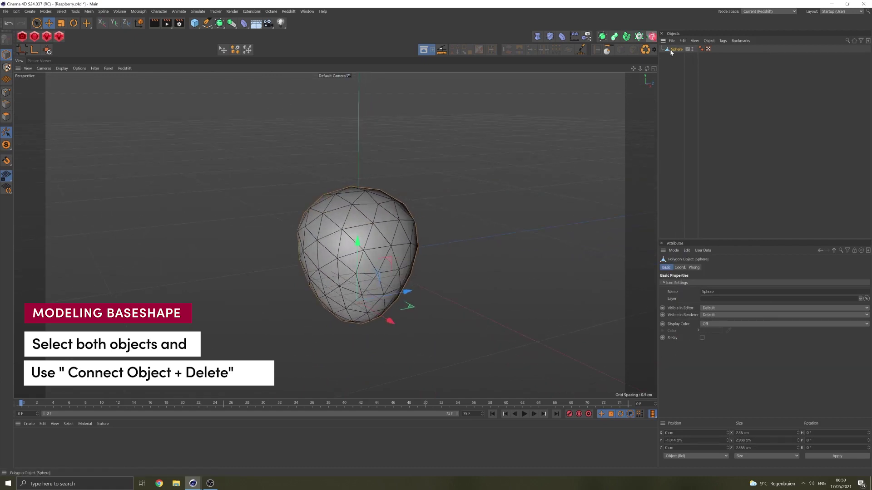
key(e)
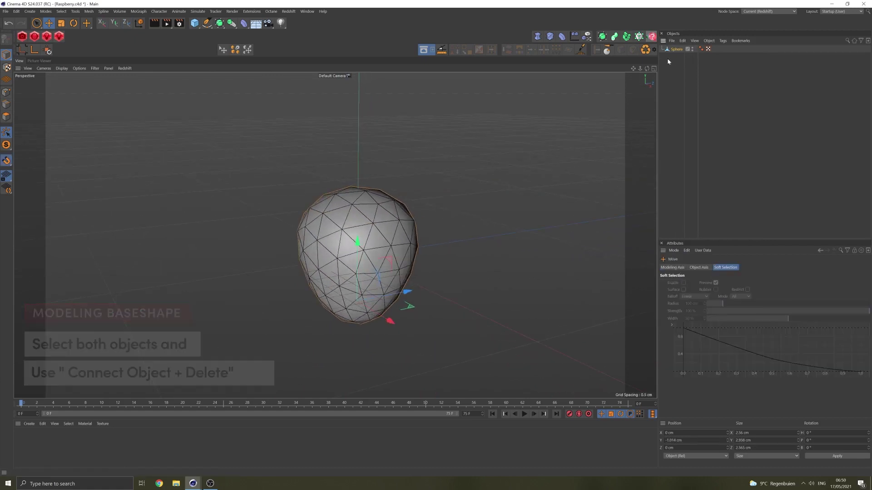
key(o)
key(p)
double_click(678, 49)
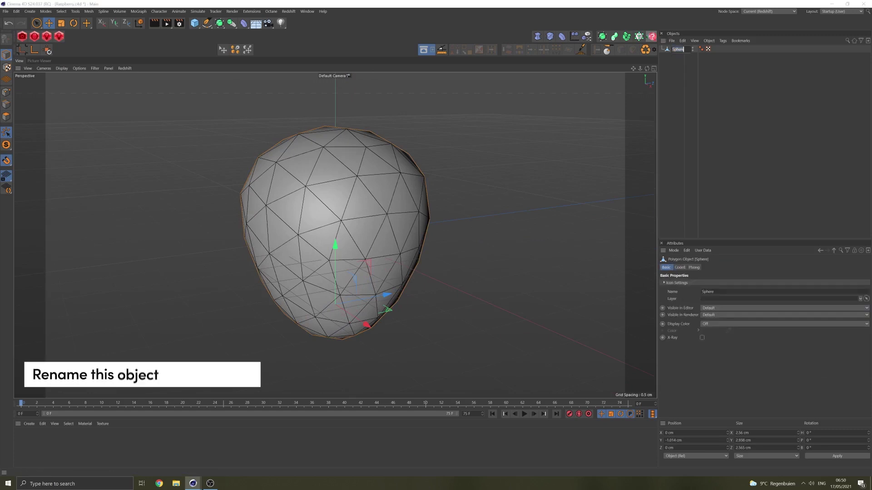
text(Bas)
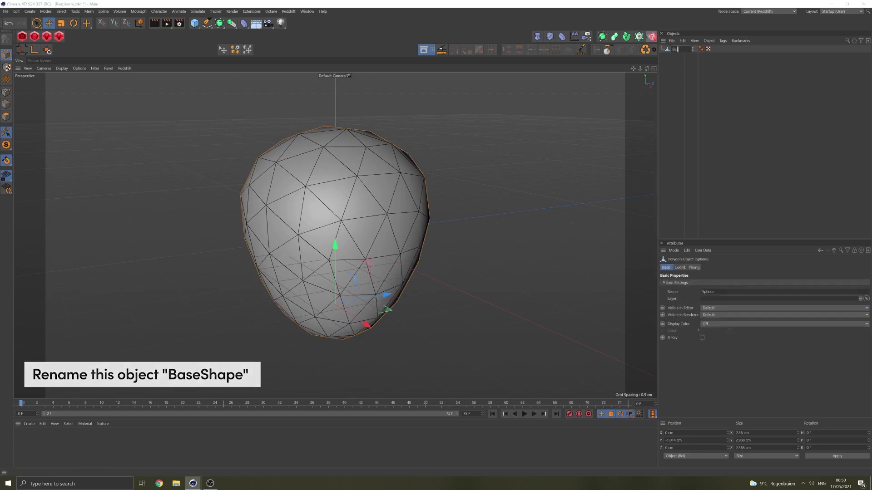
text(eShape)
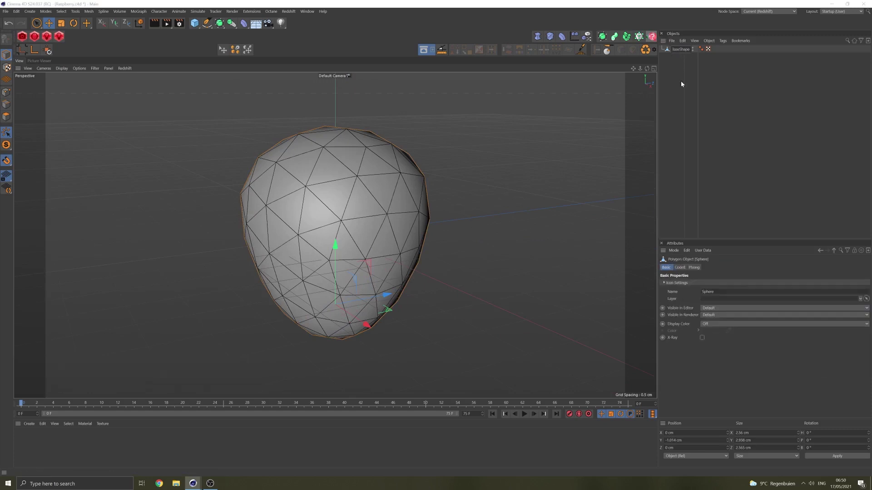
- Add a new sphere primitive and scale it down to about 8.2 cm across
scroll(424, 233, down, 5)
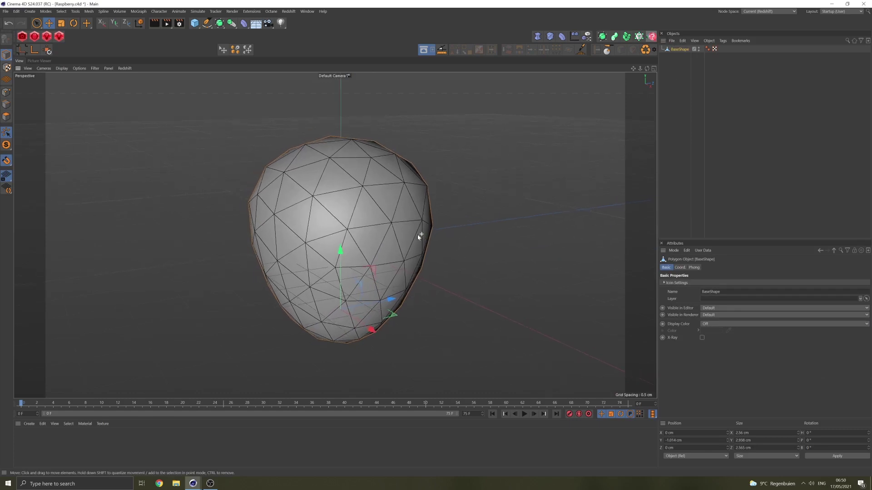
click(696, 101)
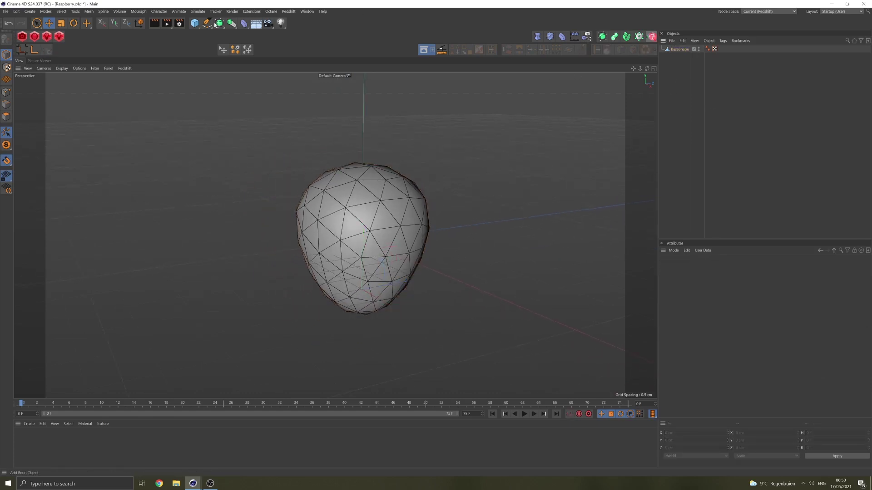
click(195, 24)
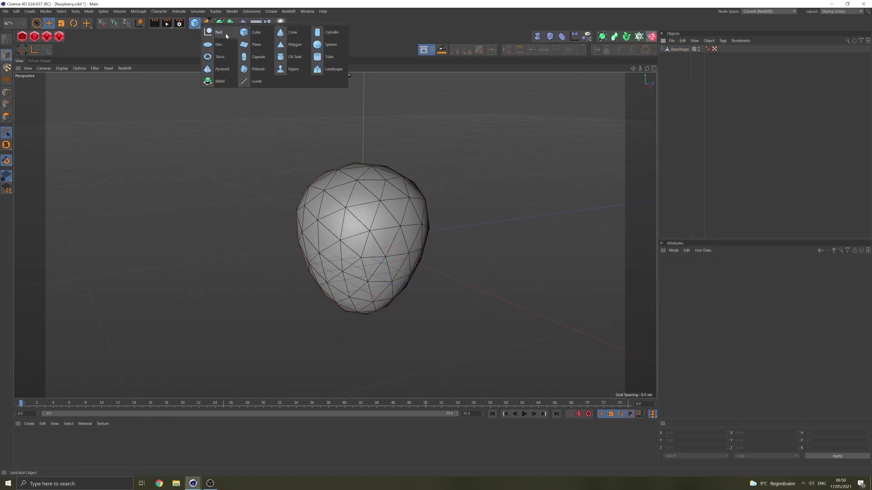
click(333, 44)
key(t)
drag(555, 181, 177, 201)
drag(241, 201, 251, 199)
click(715, 113)
- Place the new sphere in a Cloner set to Object mode with BaseShape as its target object
click(640, 37)
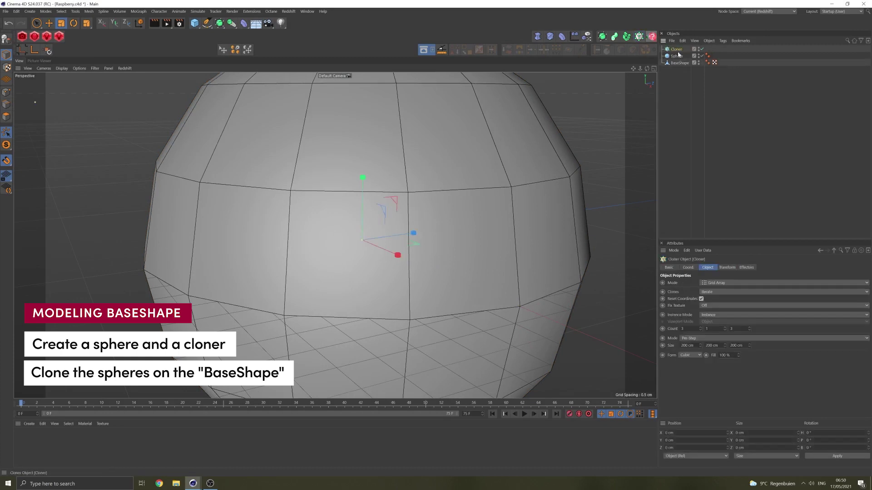
drag(679, 53, 678, 50)
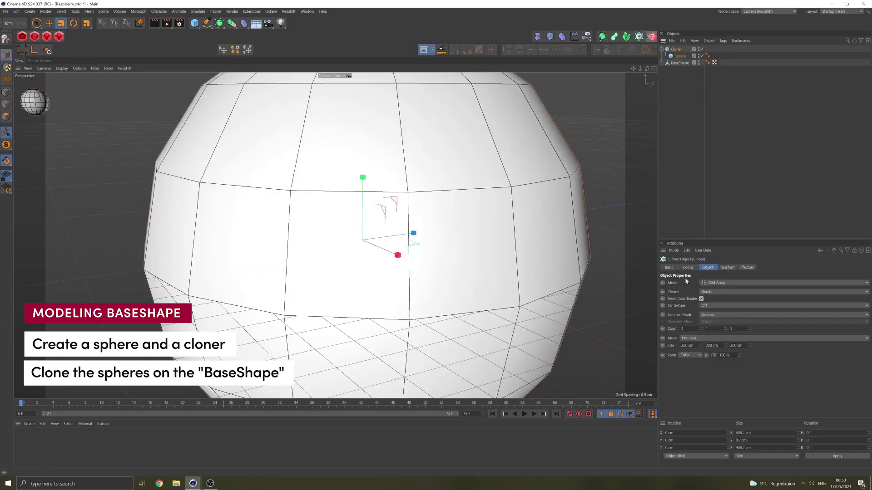
click(729, 283)
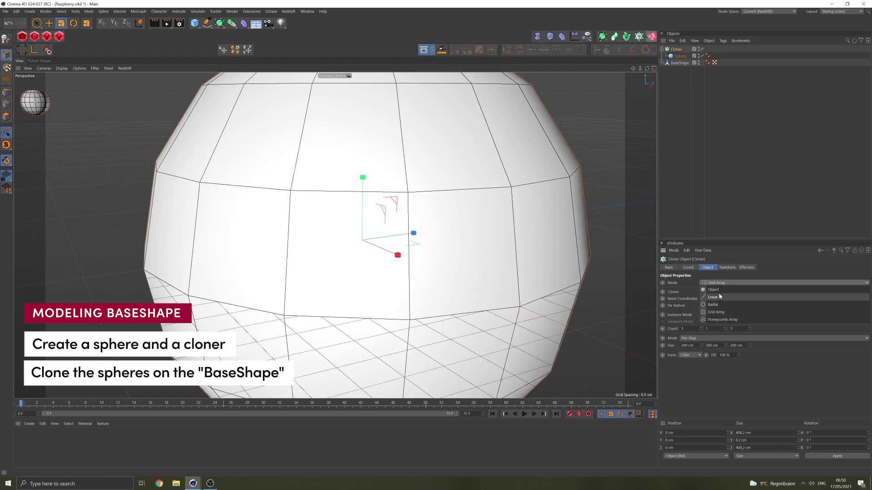
click(719, 287)
drag(679, 63, 686, 87)
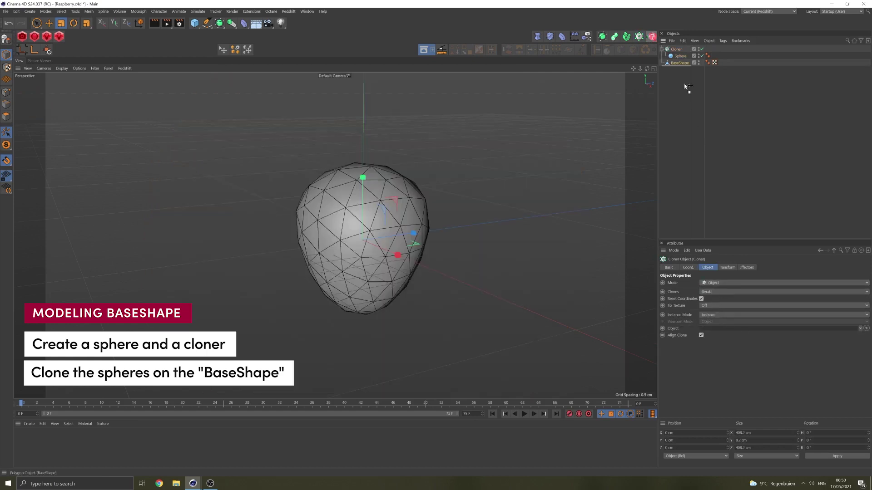
drag(717, 331, 716, 328)
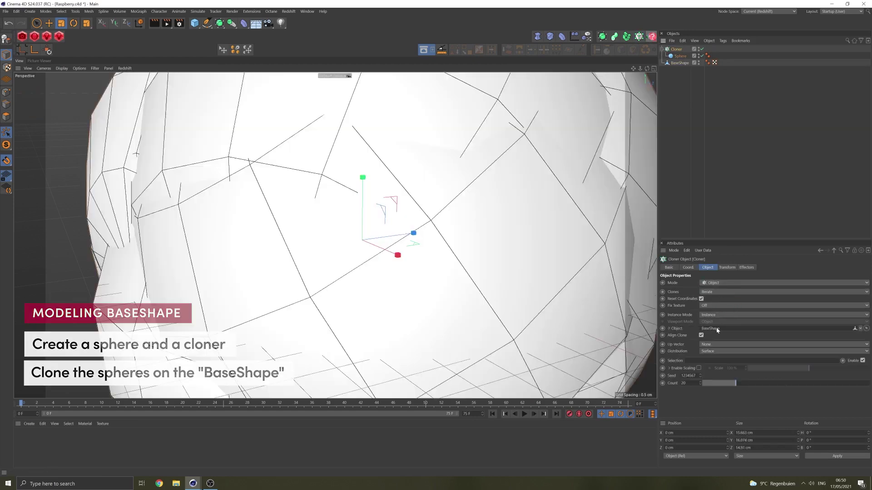
- Scale the cloned sphere down to about 1.38 cm across and set the Cloner's distribution to Vertex
click(680, 56)
drag(617, 100, 306, 193)
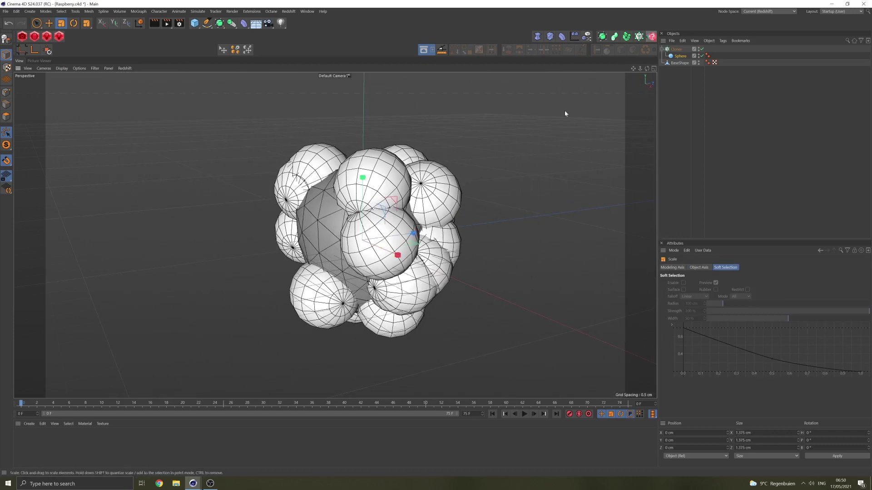
click(680, 50)
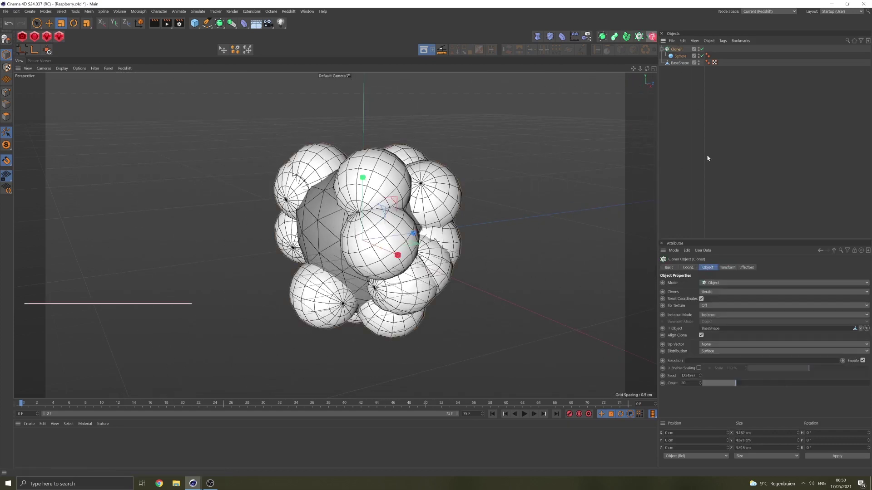
click(734, 351)
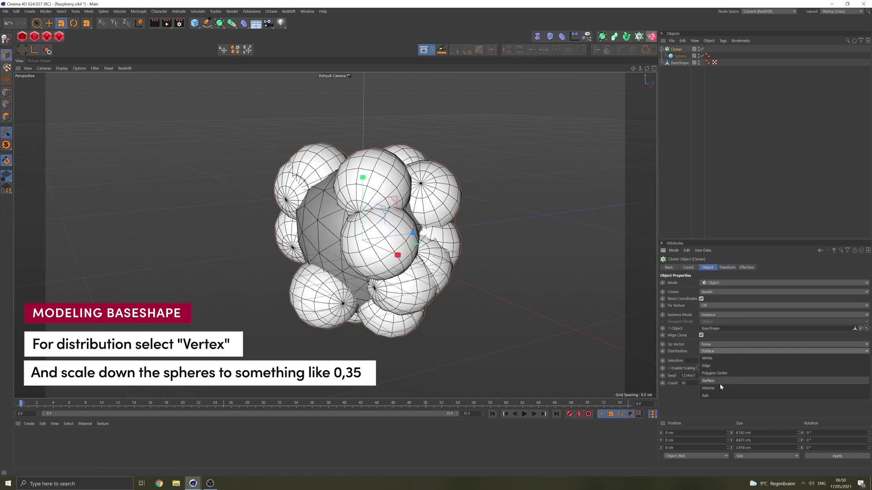
click(707, 358)
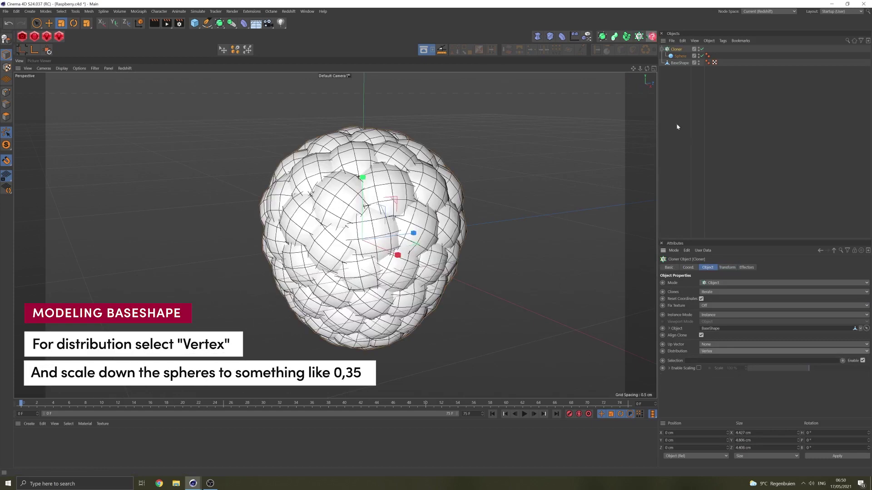
- Set the cloned sphere's radius to 0.35 cm and its segments to 20
click(678, 56)
drag(710, 284, 636, 278)
text(0.35)
key(Return)
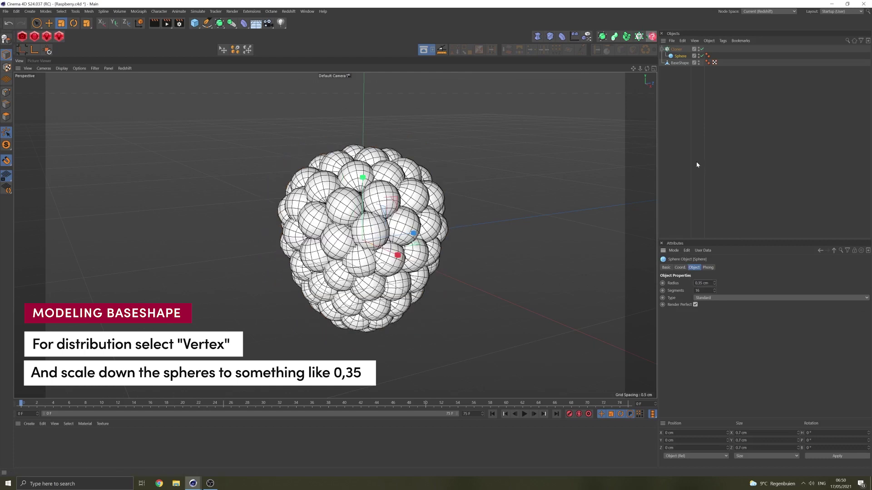
drag(704, 290, 684, 287)
text(20)
key(Return)
click(688, 199)
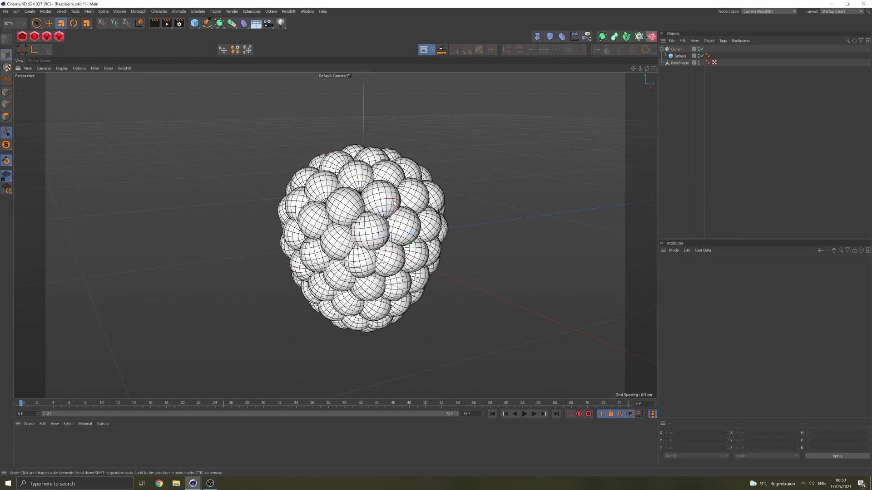
- Disable the Cloner and delete the polygons at the top of BaseShape
scroll(347, 236, up, 10)
scroll(347, 235, down, 9)
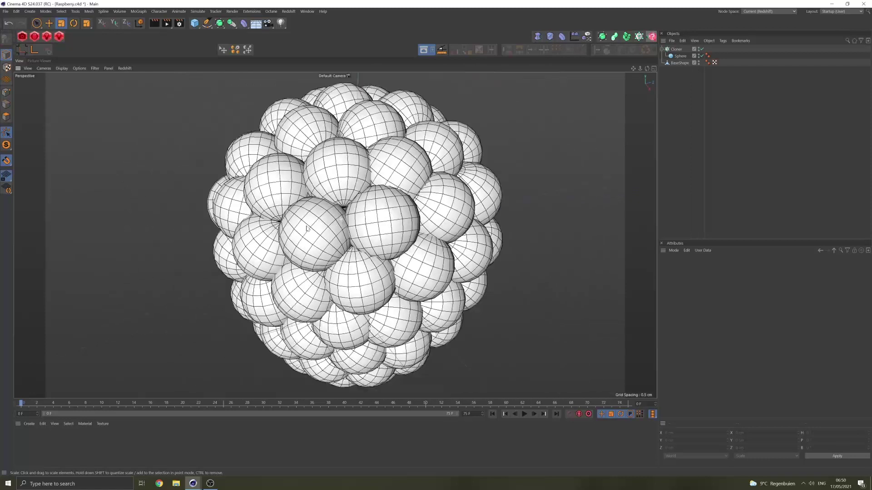
alt+drag(347, 206, 348, 220)
alt+middle_drag(347, 221, 336, 298)
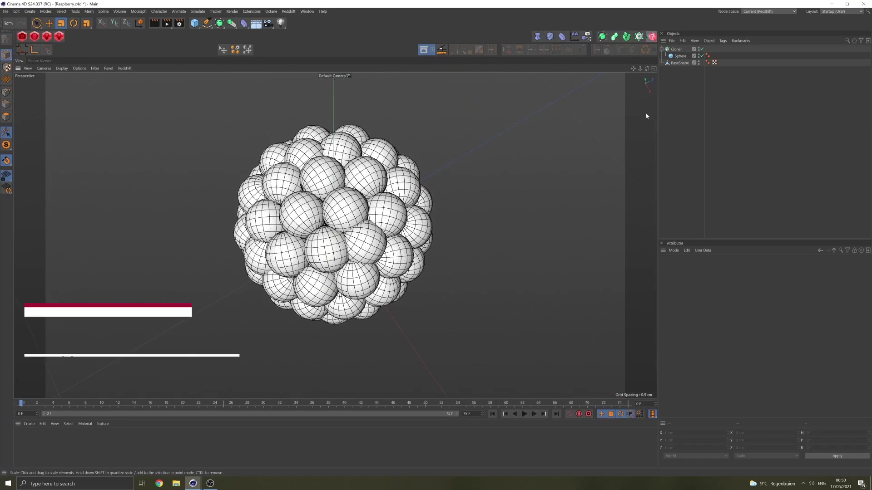
click(701, 49)
click(684, 63)
click(6, 117)
click(37, 23)
drag(281, 195, 318, 236)
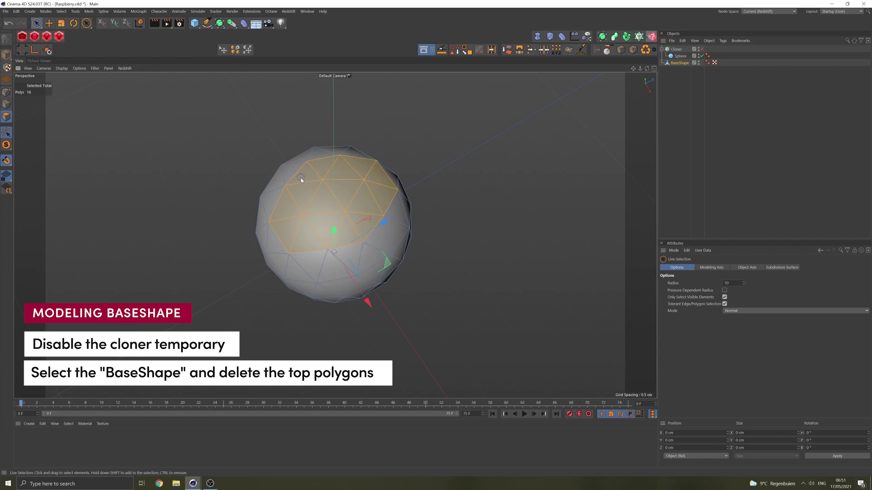
key(Delete)
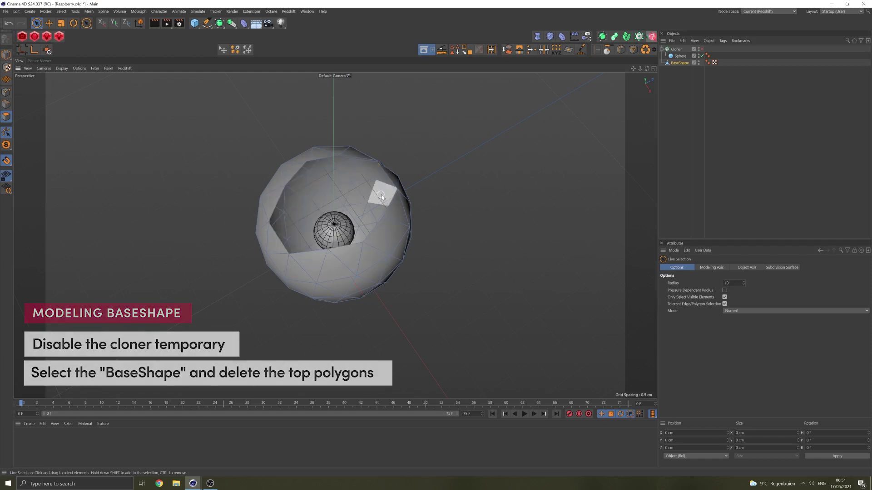
- Re-enable the Cloner and select the BaseShape object
click(694, 138)
click(702, 50)
mouse_move(336, 198)
alt+mouse_down()
mouse_move(348, 200)
mouse_move(377, 154)
mouse_move(385, 198)
mouse_move(325, 150)
alt+mouse_up()
alt+middle_drag(324, 150, 342, 196)
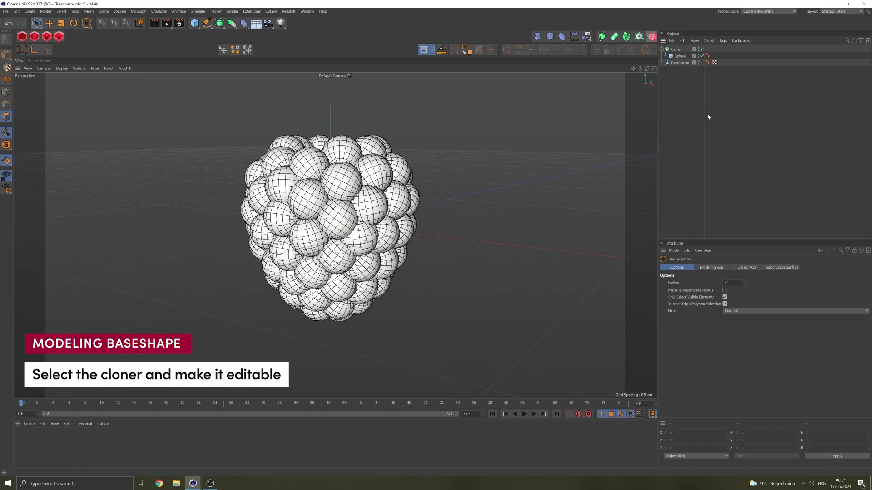
click(692, 63)
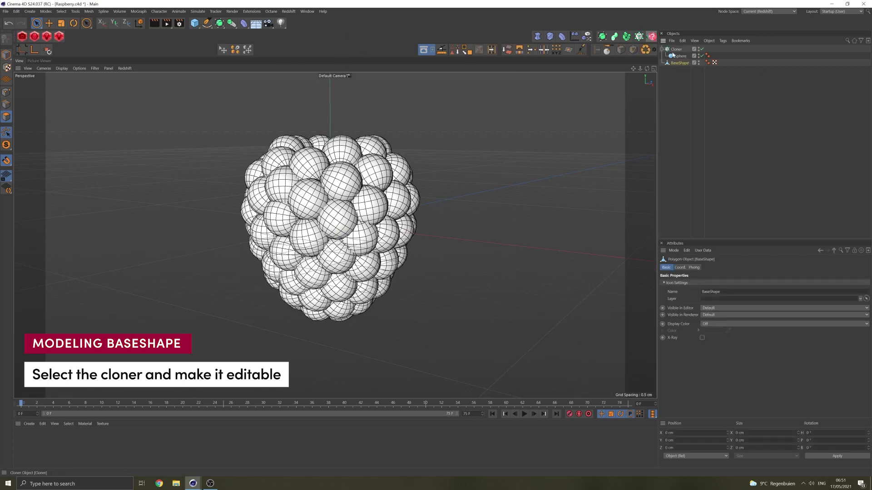
- Make the Cloner editable and expand its hierarchy to list the individual spheres
click(675, 49)
click(9, 43)
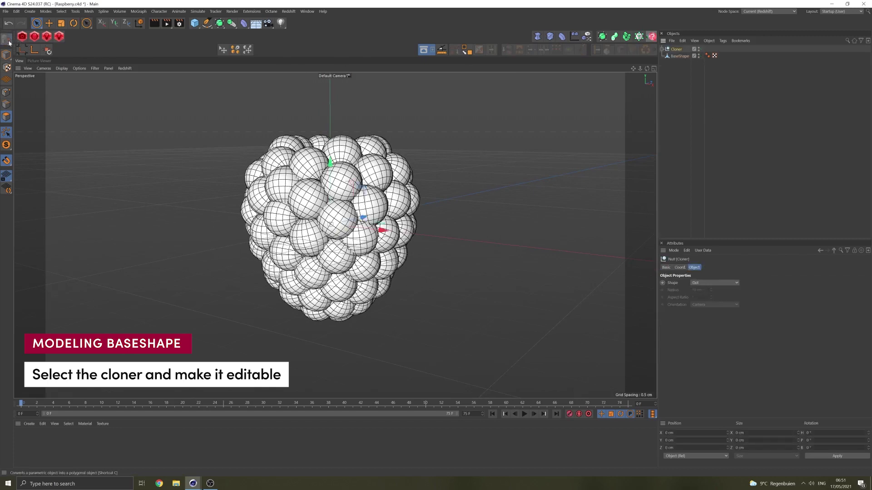
click(663, 49)
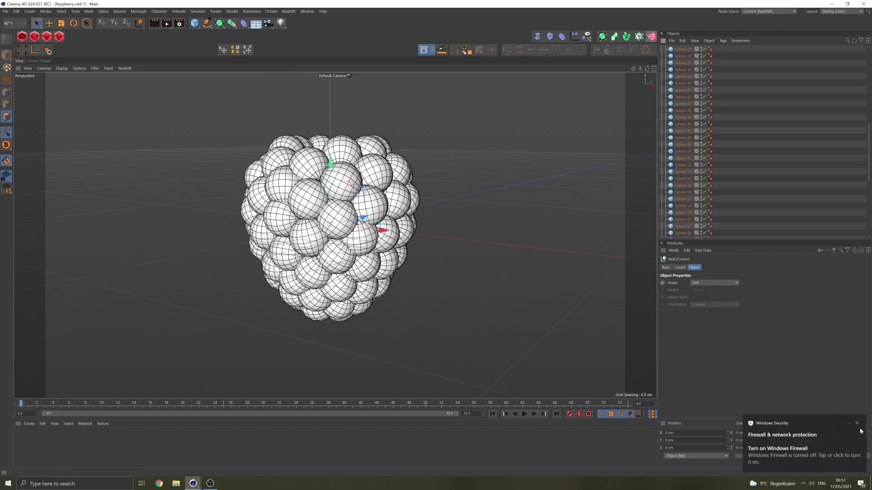
click(860, 431)
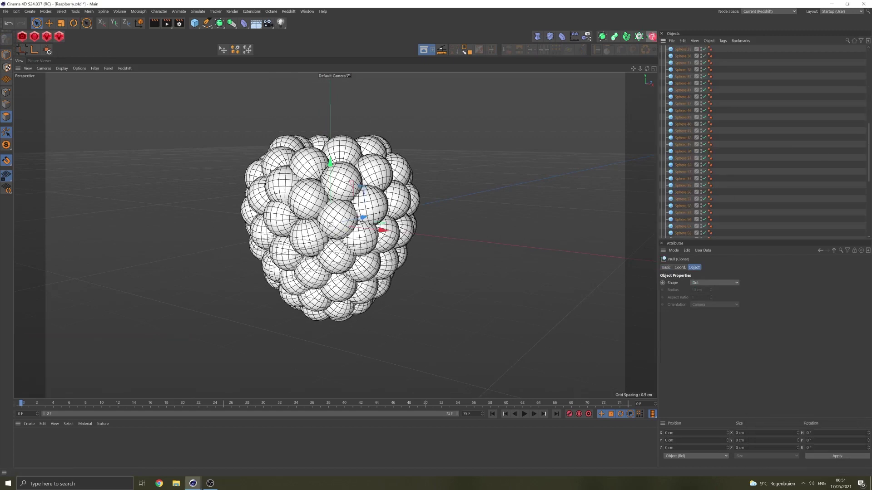
click(740, 169)
scroll(739, 168, up, 12)
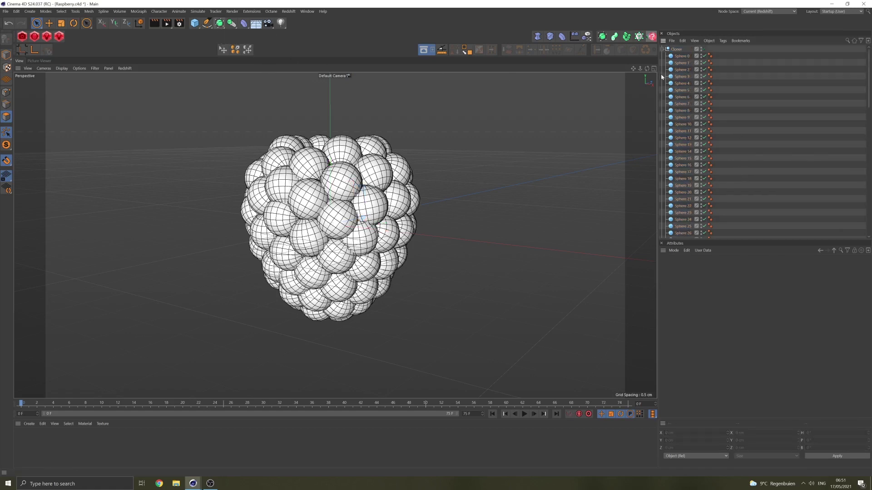
- Add a Volume Builder object to the scene
click(223, 29)
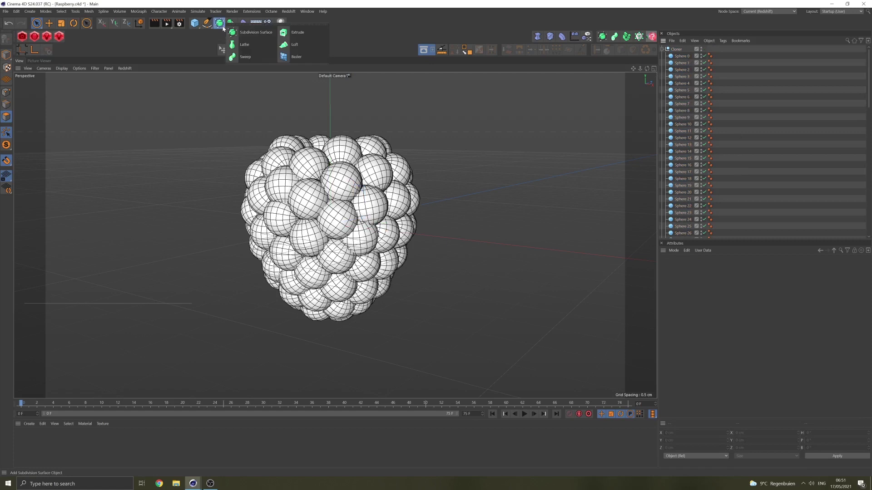
click(232, 26)
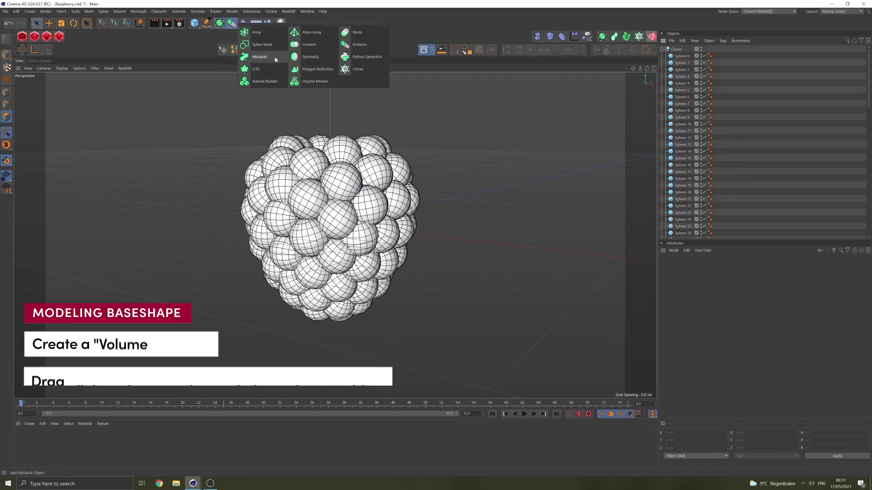
click(265, 81)
- Nest all the spheres from the Cloner under the Volume Builder and set its voxel size to 0.04 cm
click(681, 63)
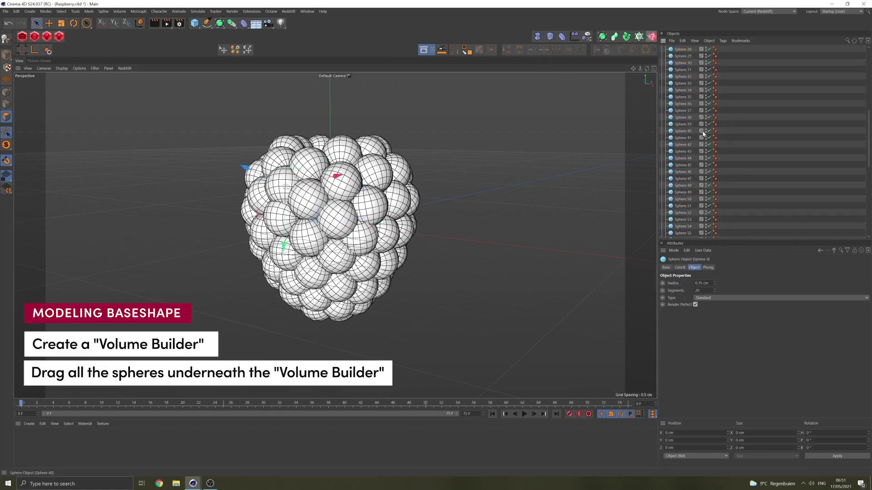
scroll(700, 154, down, 5)
shift+click(681, 228)
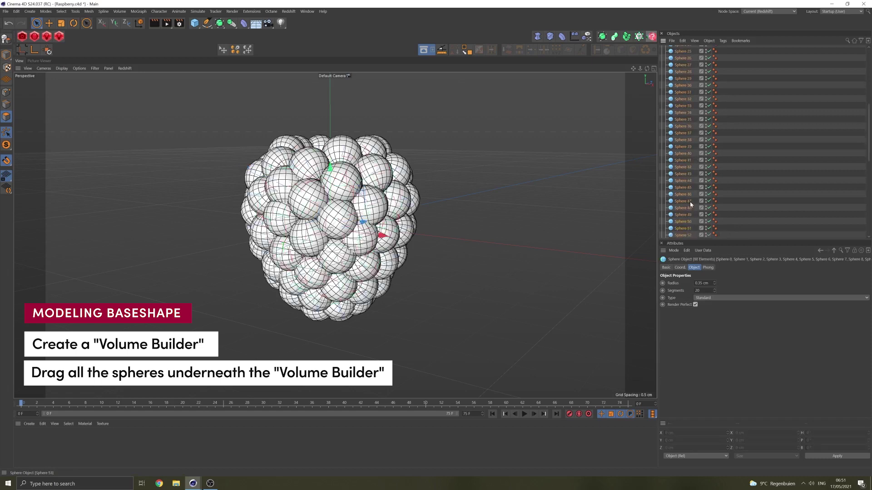
scroll(690, 206, up, 5)
drag(687, 54, 685, 49)
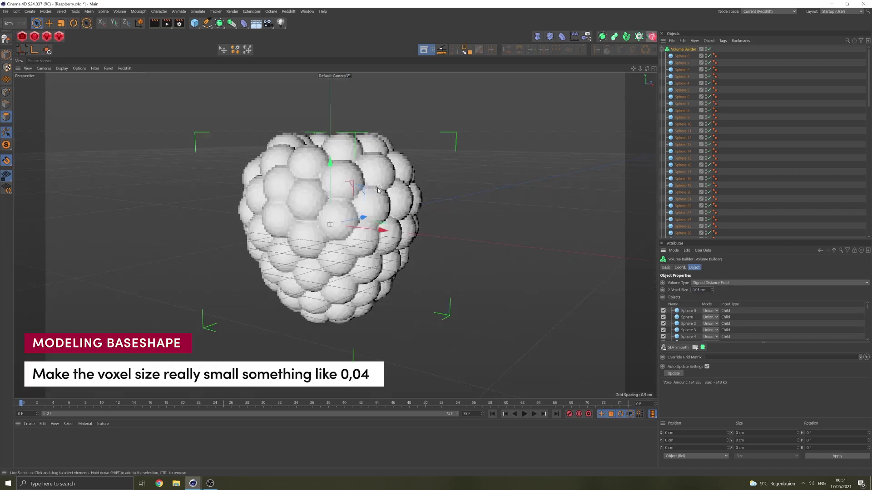
- Add a Volume Mesher and nest the Volume Builder under it to turn the merged spheres into a mesh
alt+drag(379, 189, 327, 201)
alt+middle_drag(327, 201, 270, 231)
alt+drag(270, 231, 241, 242)
alt+middle_drag(338, 132, 296, 146)
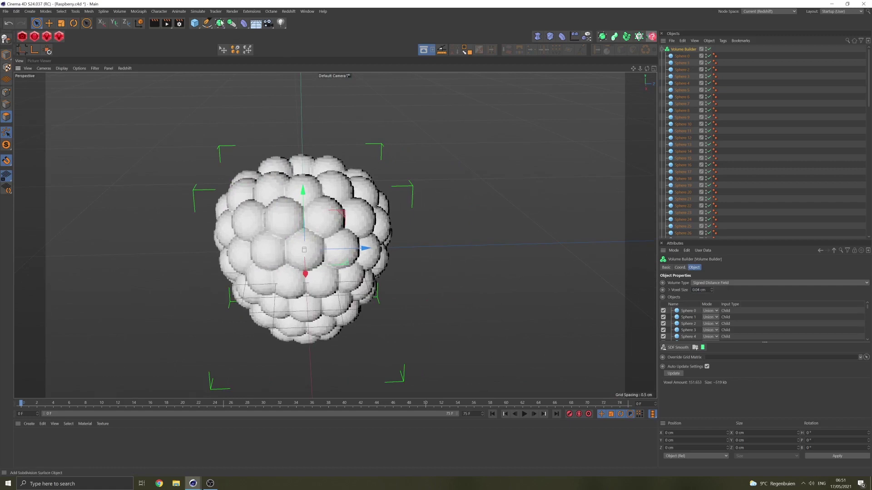
click(231, 23)
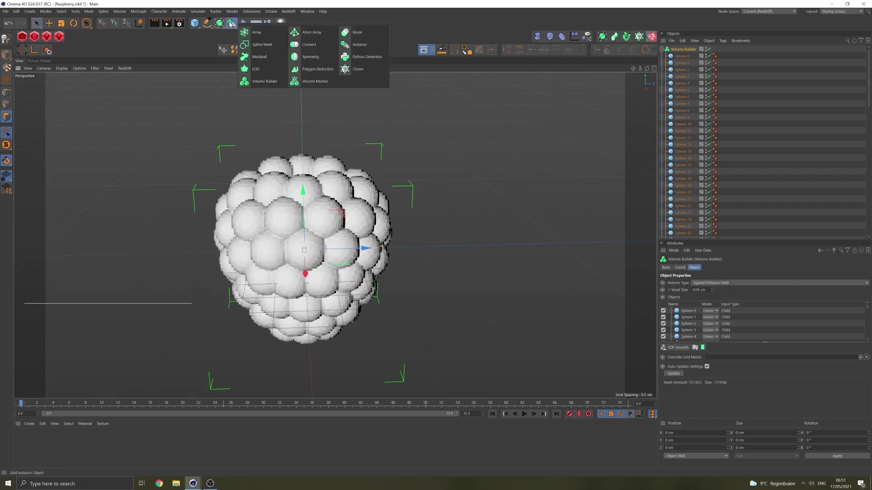
click(309, 78)
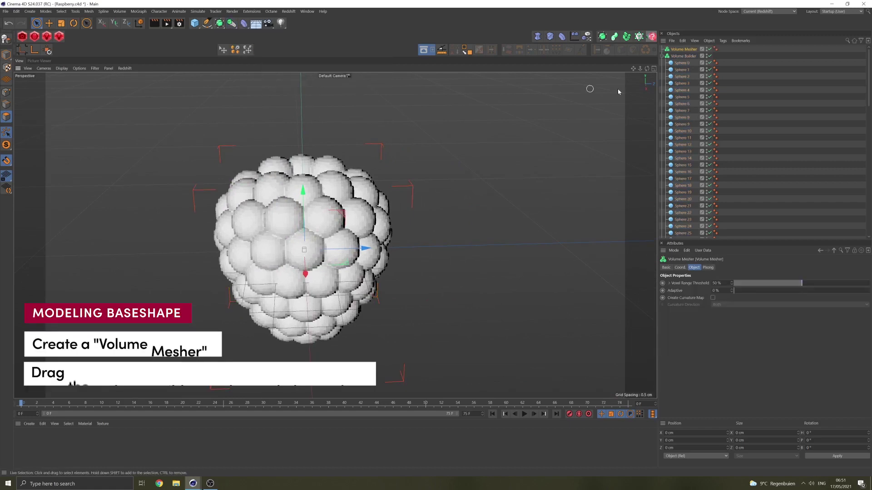
drag(687, 51, 687, 52)
click(688, 50)
click(742, 58)
alt+drag(345, 197, 396, 191)
- Convert the Volume Mesher to an editable mesh named Raspberry and delete the leftover Cloner null
click(683, 49)
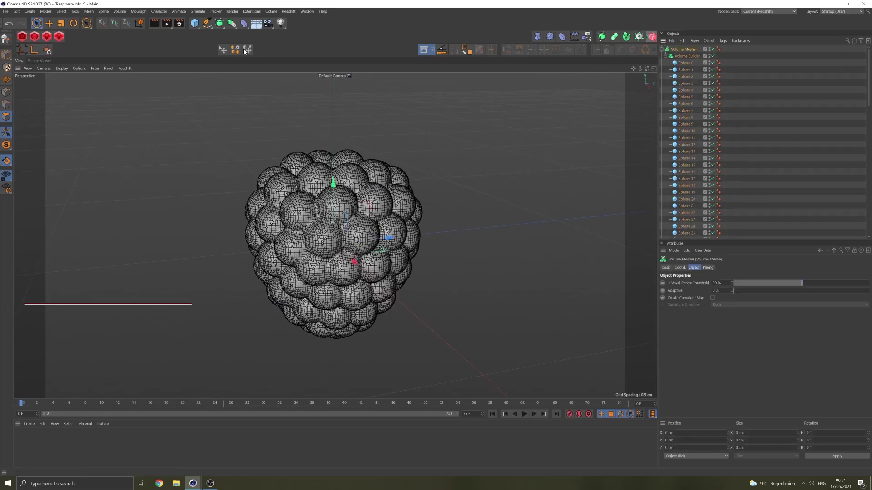
click(7, 40)
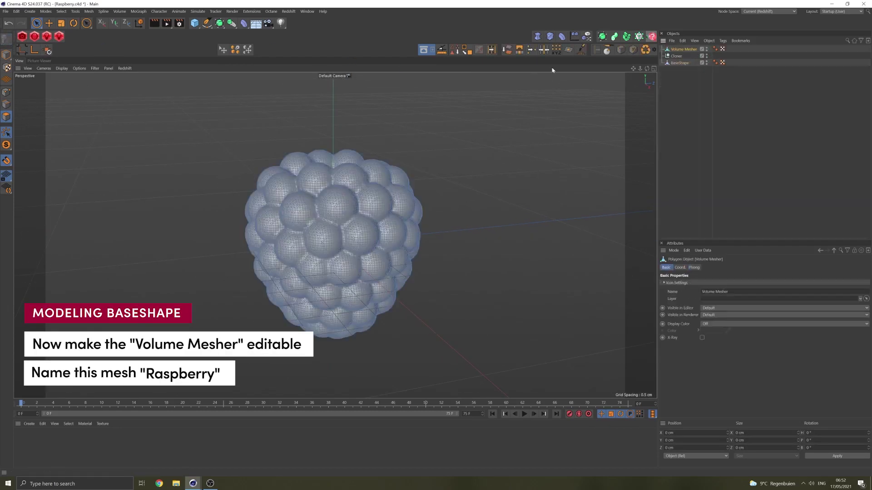
click(678, 55)
key(Delete)
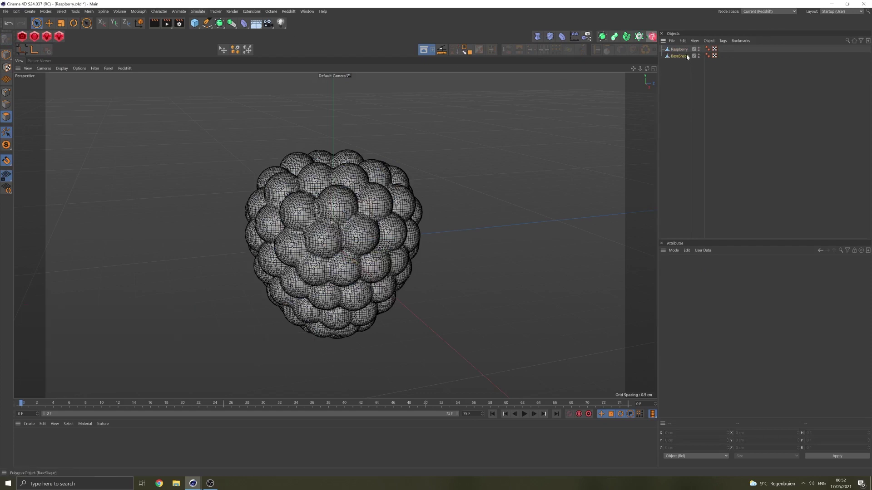
- Add a Hair object that grows from the BaseShape mesh
click(685, 56)
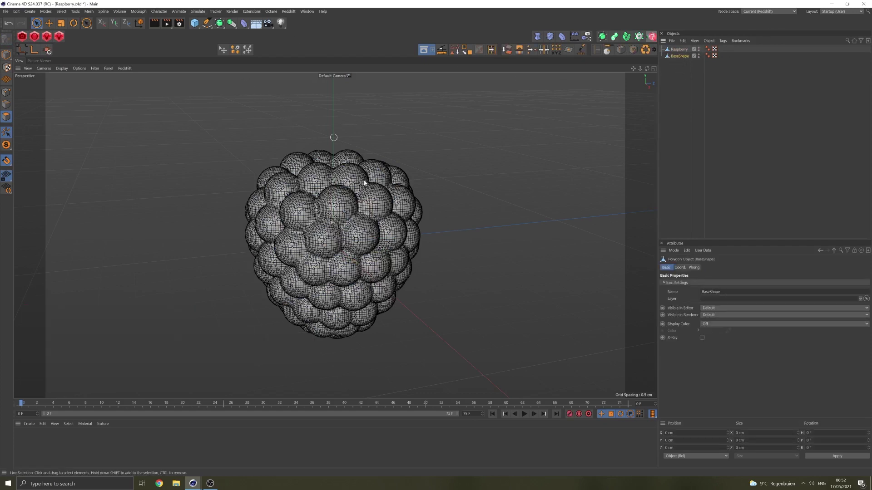
key(shift+c)
text(add ha)
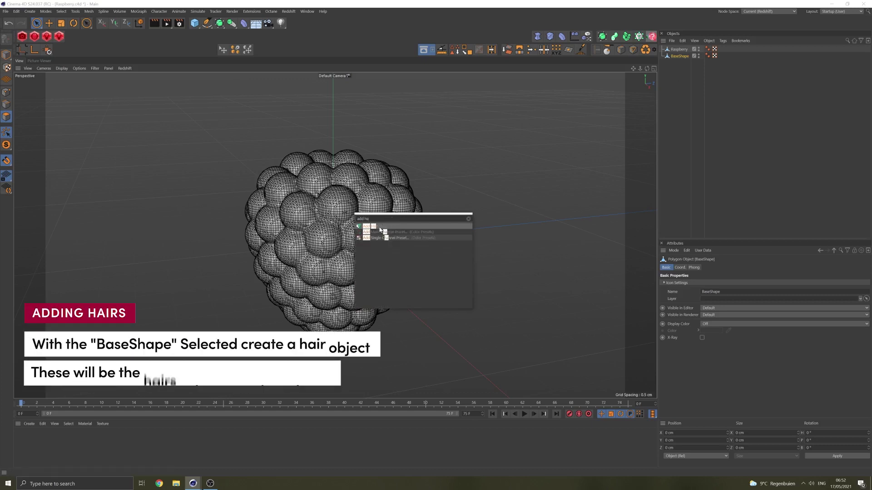
key(Return)
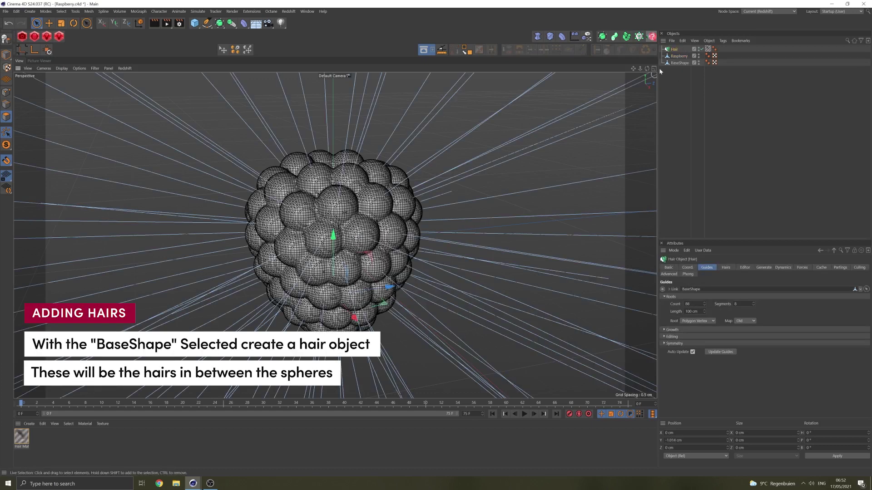
- Hide the Raspberry mesh and set the hair guides' root to Polygon Center
click(699, 56)
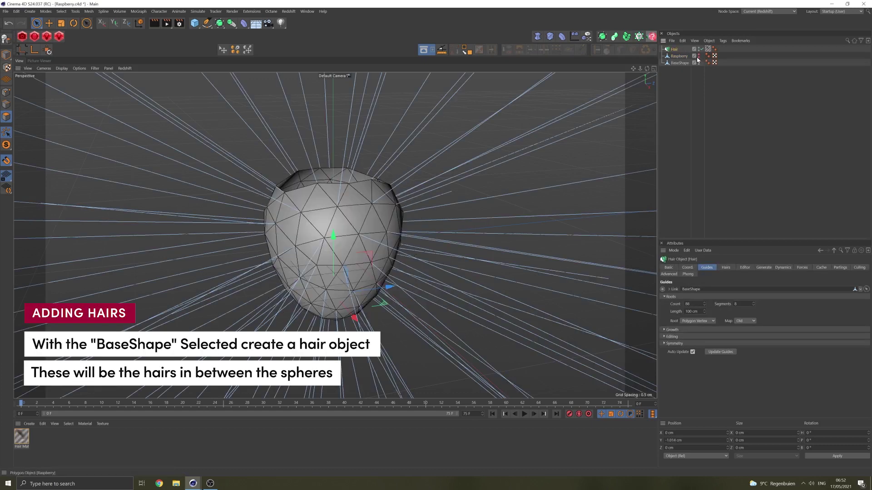
scroll(348, 240, up, 4)
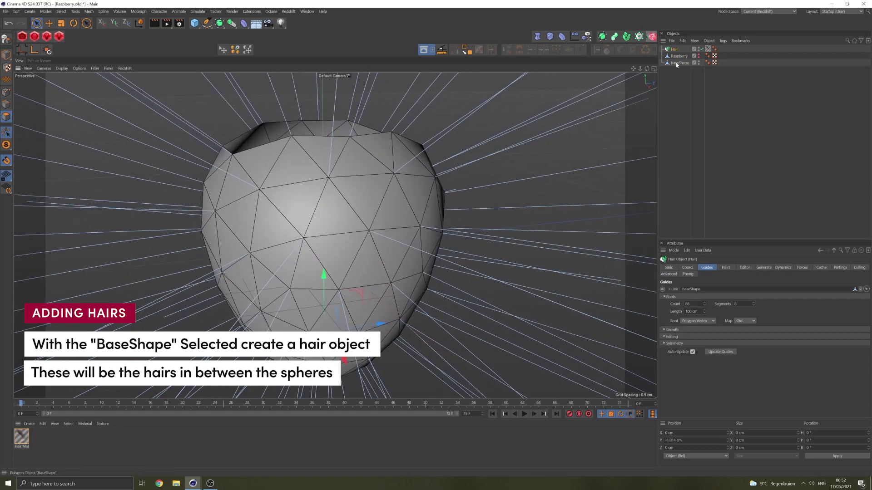
click(705, 323)
click(702, 340)
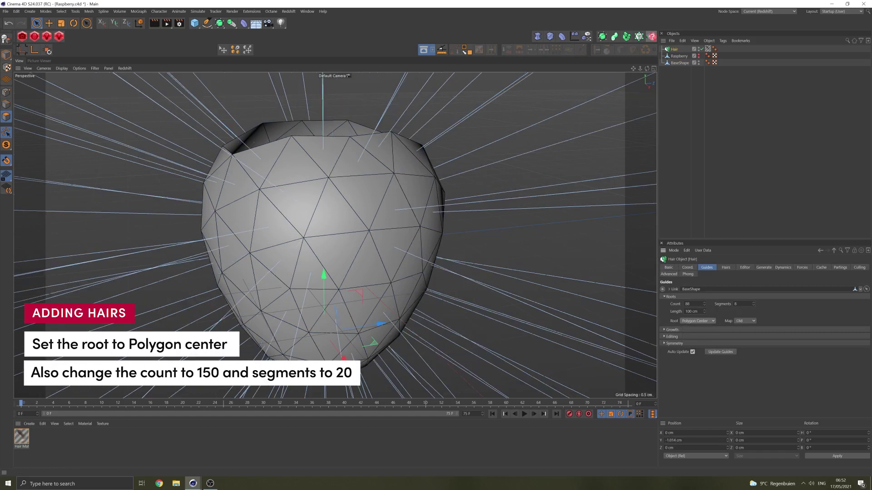
- Set the hair guides' count to 150, segments to 20 and length to 0.5 cm
text(150)
key(Return)
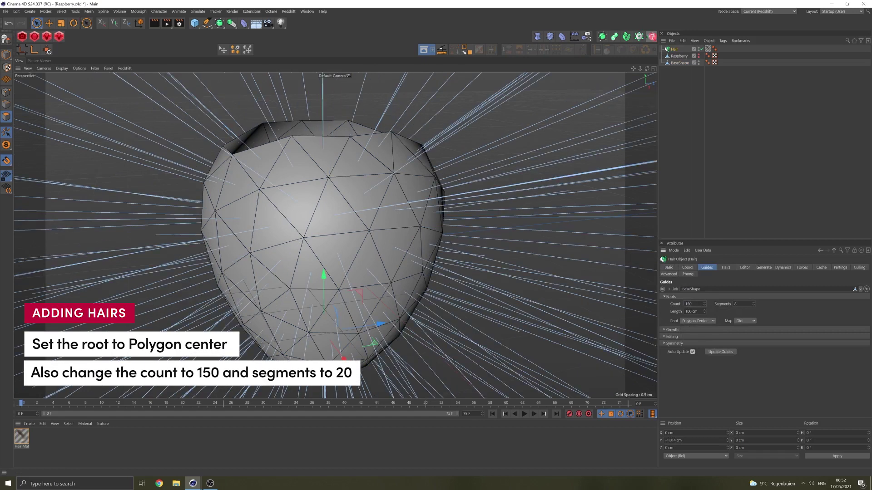
text(20)
key(Return)
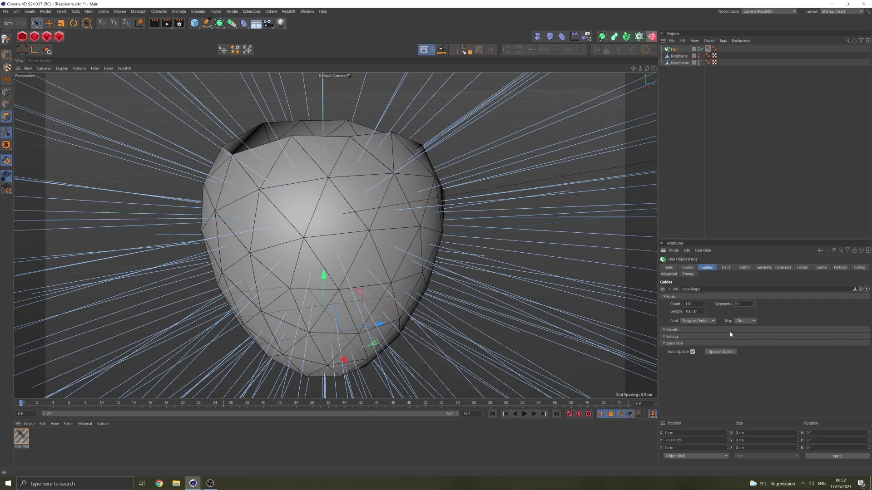
double_click(691, 312)
text(0,5)
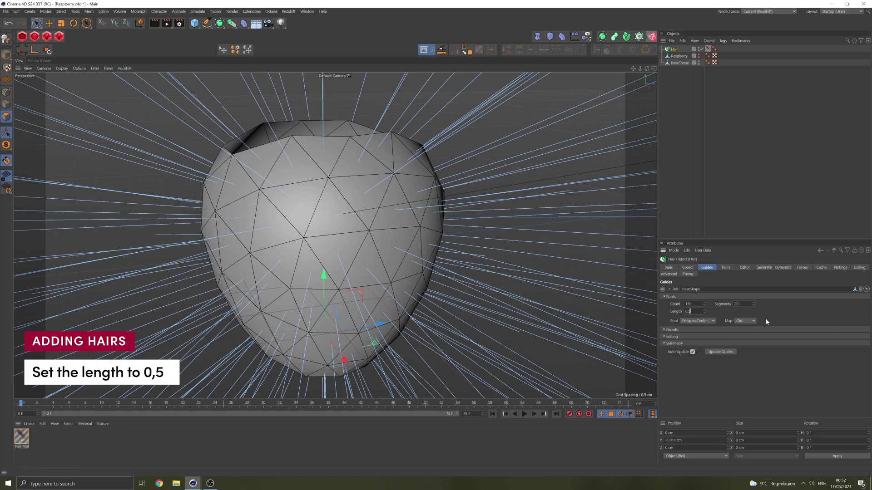
key(Return)
click(710, 165)
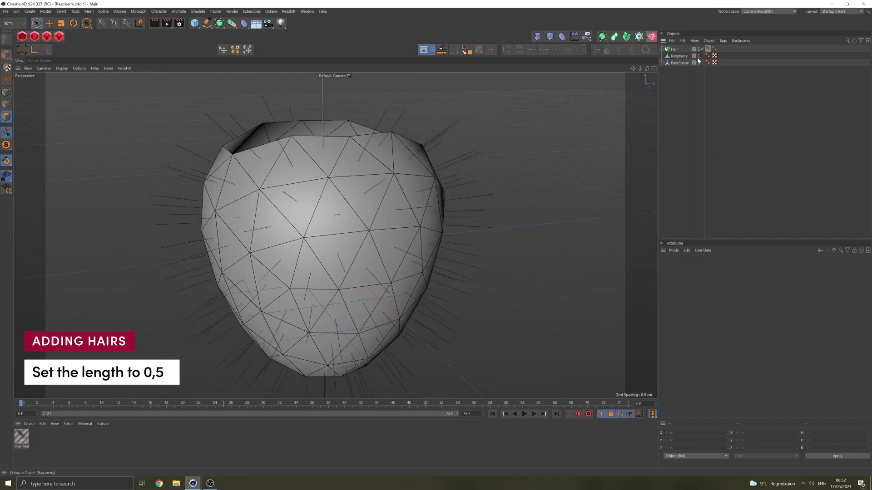
- Show the Raspberry mesh again and check how the hair guides stick out between its spheres
click(698, 56)
alt+drag(343, 215, 306, 223)
scroll(370, 237, down, 5)
scroll(307, 223, up, 3)
alt+middle_drag(406, 233, 369, 222)
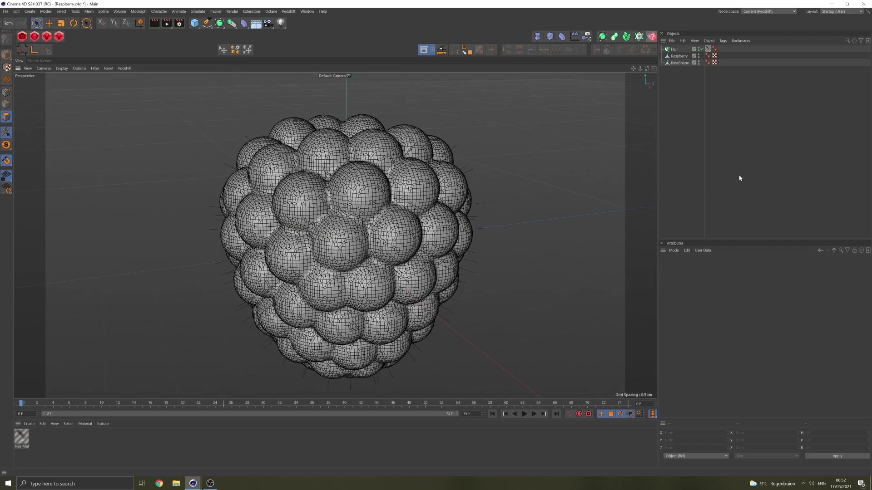
- Rename the Hair object to Big Hairs
click(677, 56)
click(675, 50)
right_click(675, 49)
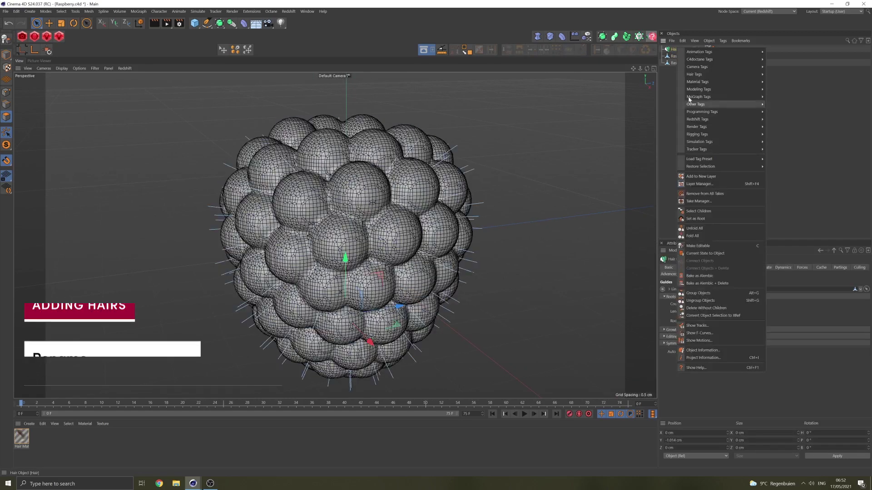
double_click(673, 49)
text(Big)
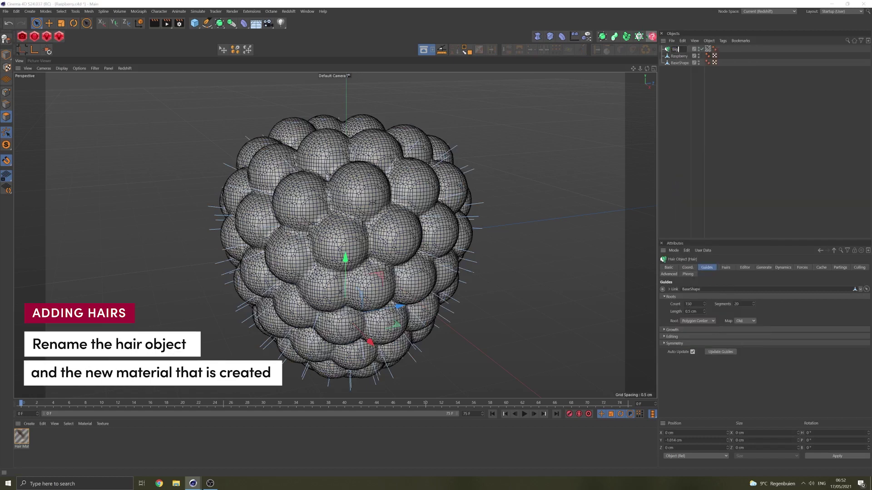
click(691, 83)
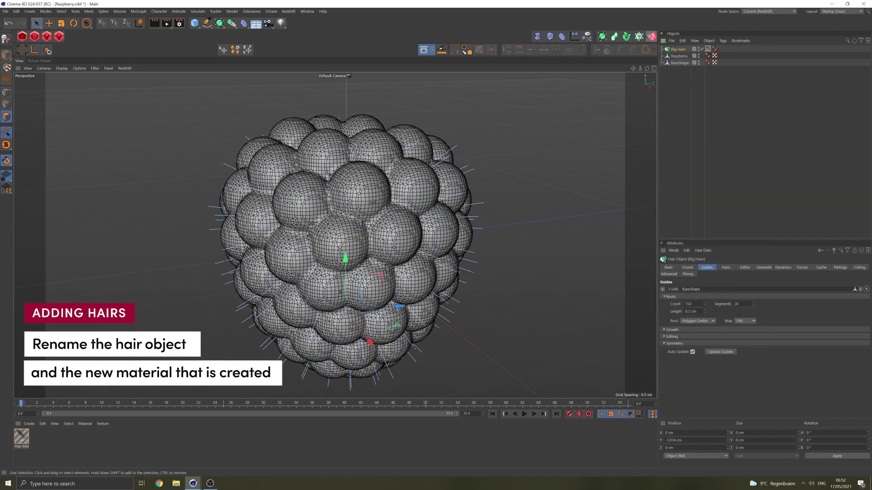
- Rename the hair material to Big Hairs
click(56, 448)
right_click(22, 434)
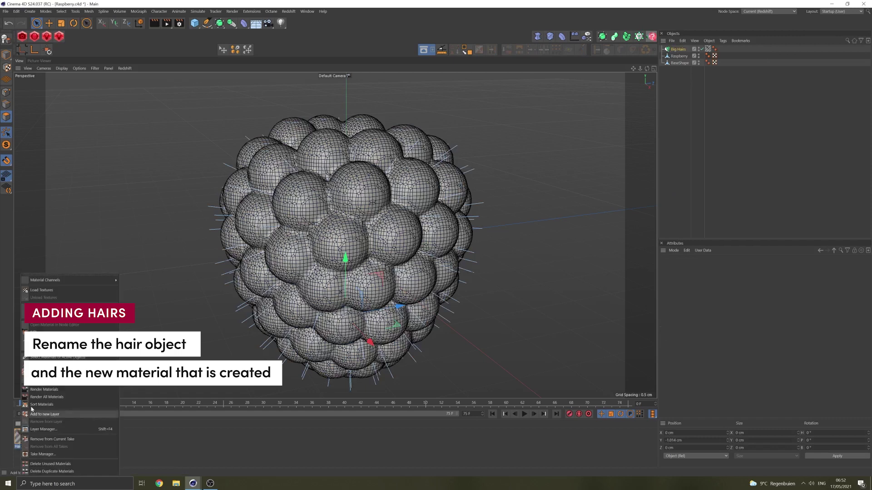
click(37, 349)
text(Big Hairs)
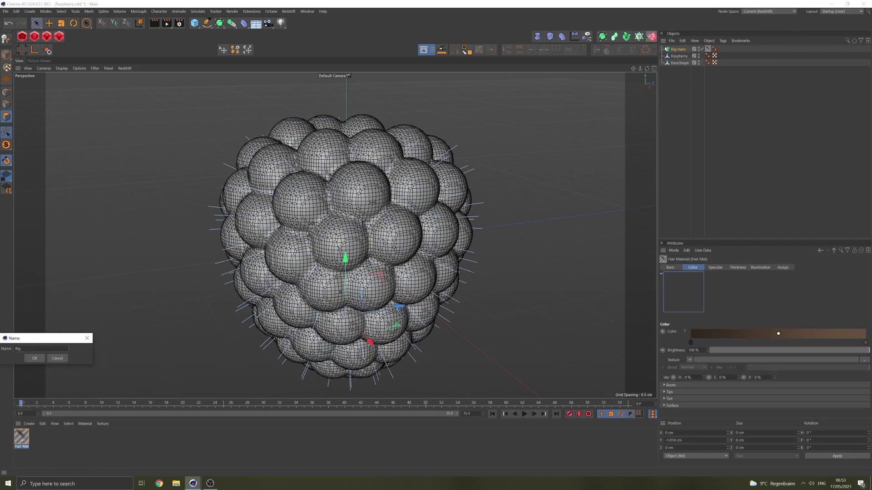
click(42, 358)
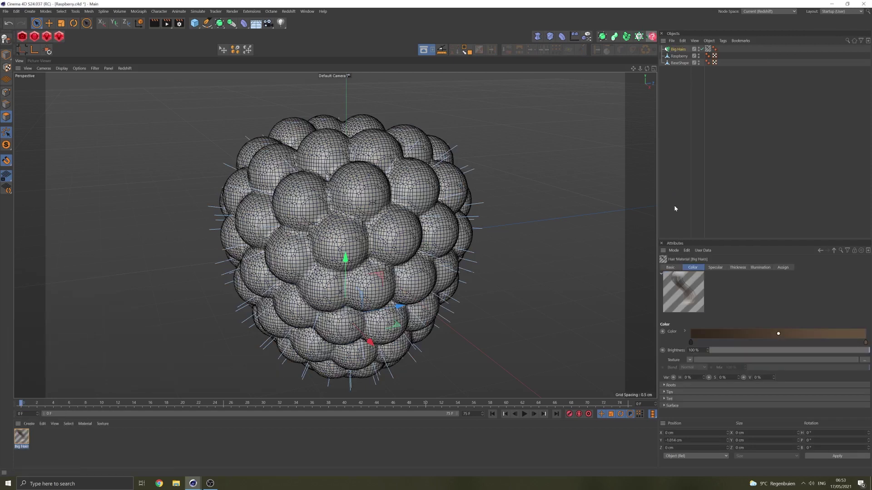
- Set the root placement of the Big Hairs object's hairs to As Guides
click(677, 49)
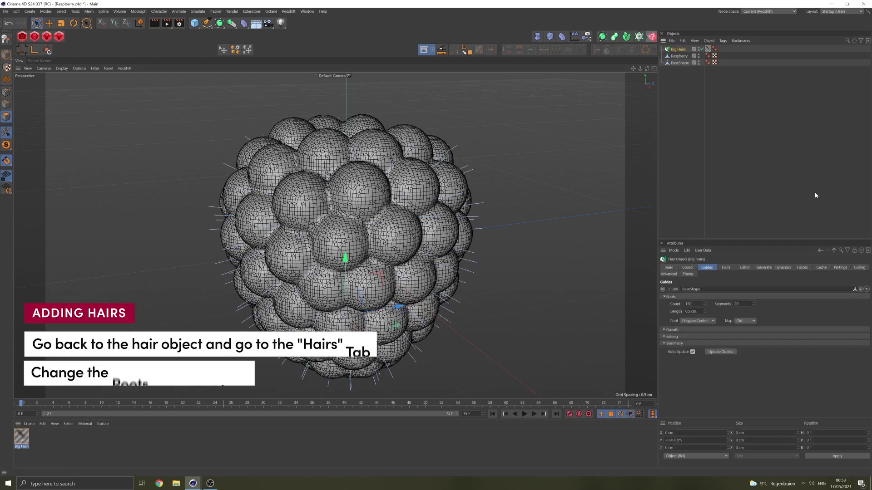
click(727, 268)
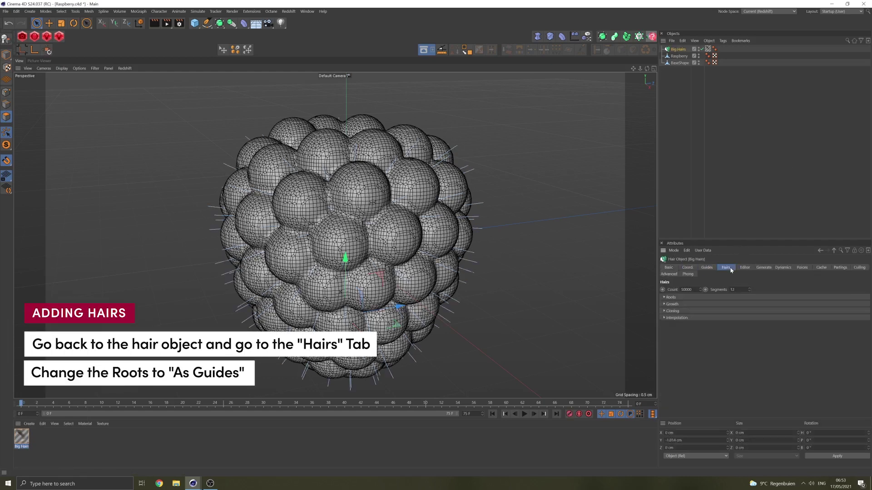
click(664, 297)
click(690, 306)
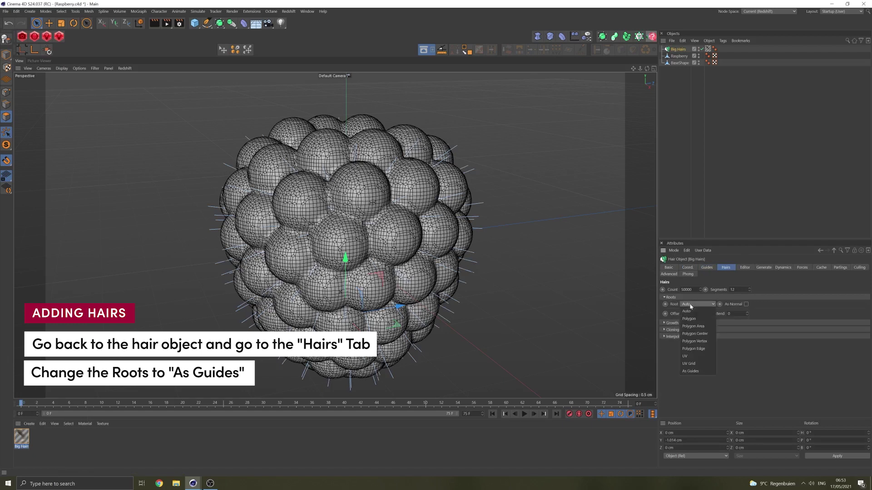
click(693, 363)
click(708, 225)
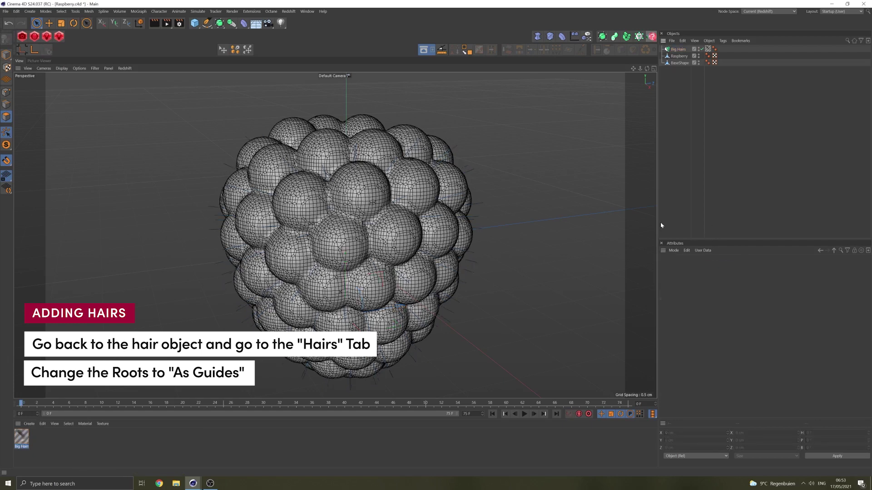
alt+drag(477, 237, 433, 230)
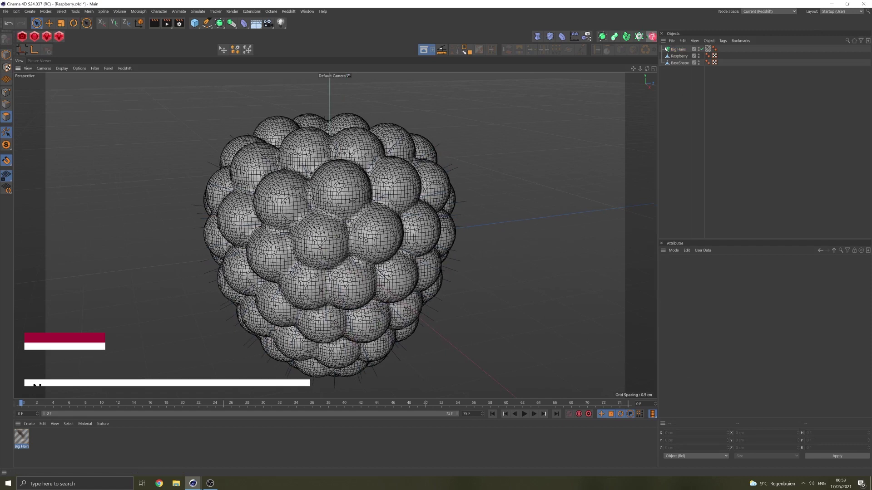
- Dock the Redshift RenderView beside the viewport and start a live render of the raspberry
drag(671, 167, 647, 207)
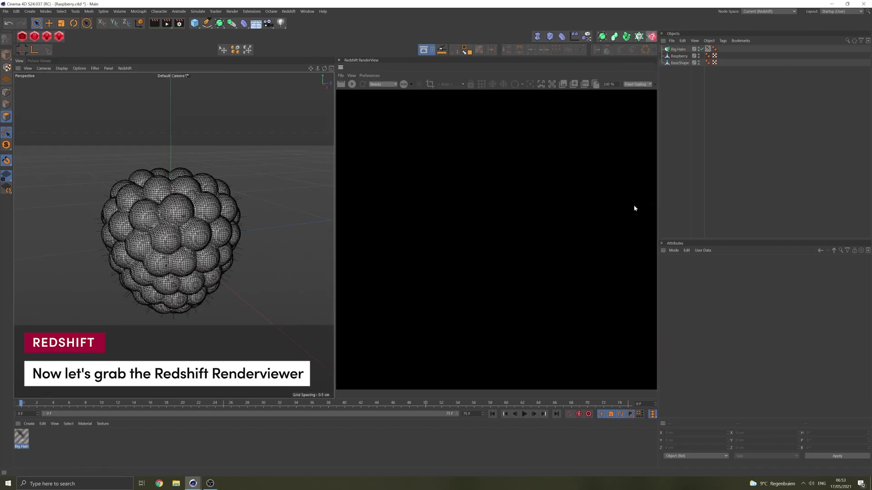
click(352, 86)
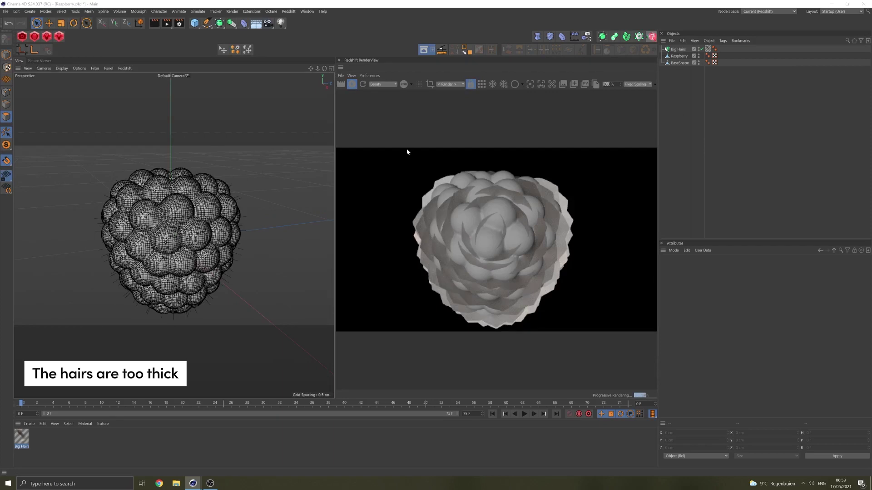
scroll(183, 210, up, 3)
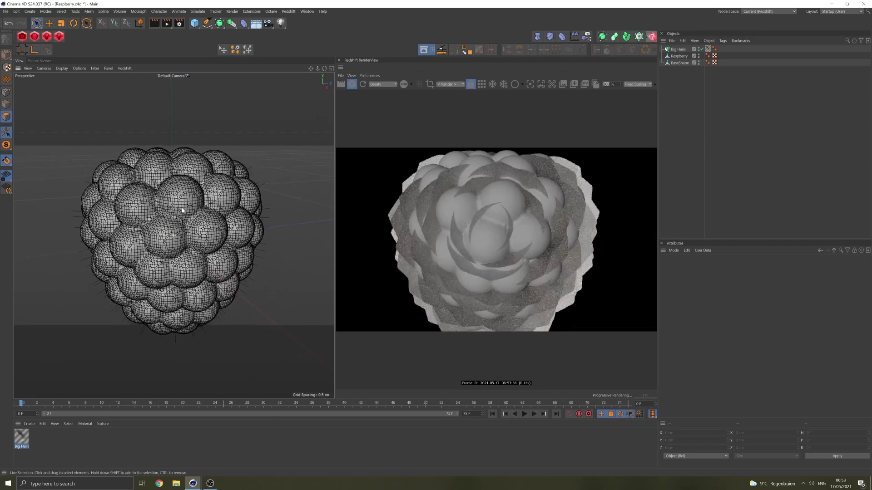
scroll(182, 210, down, 2)
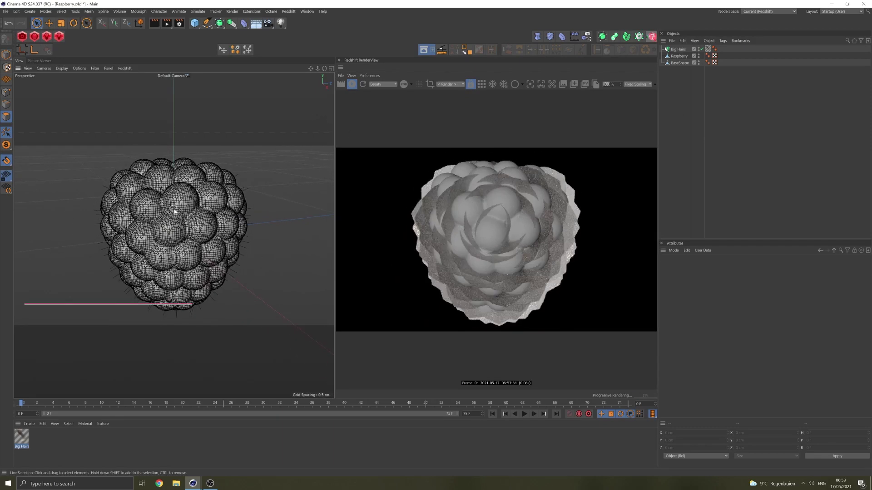
- Set the root thickness of the Big Hairs material to 0.01 cm
double_click(20, 437)
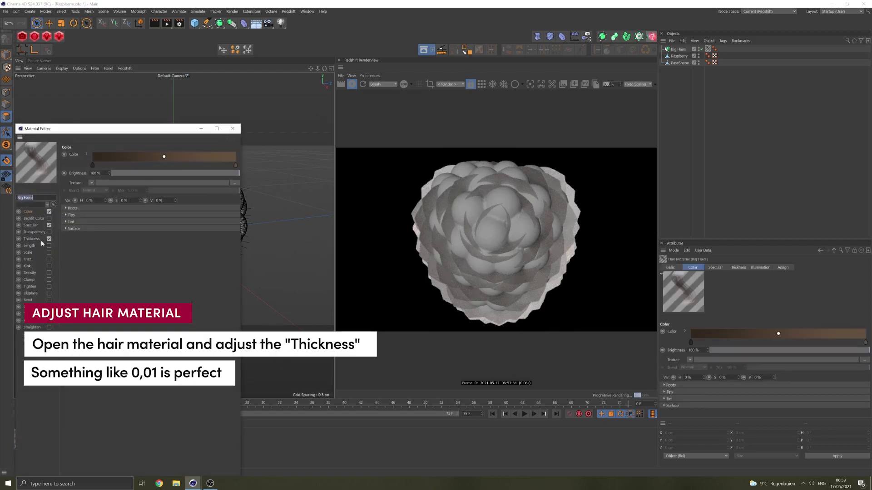
click(32, 239)
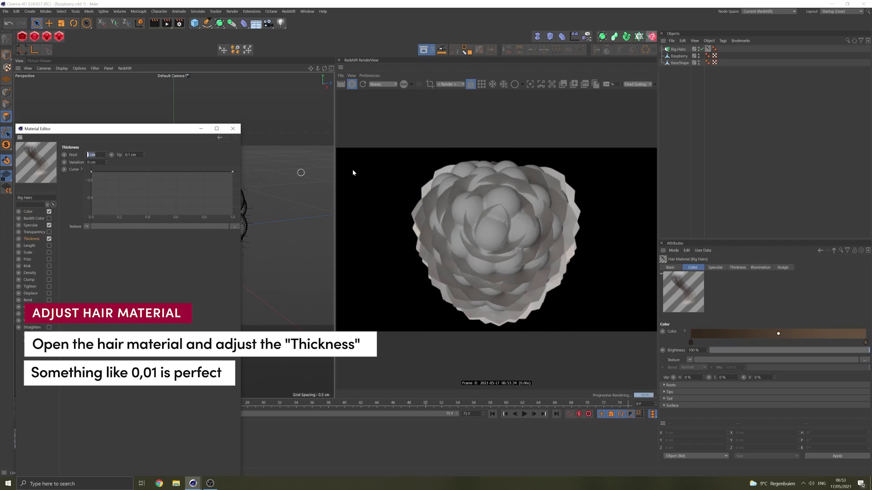
text(0,0)
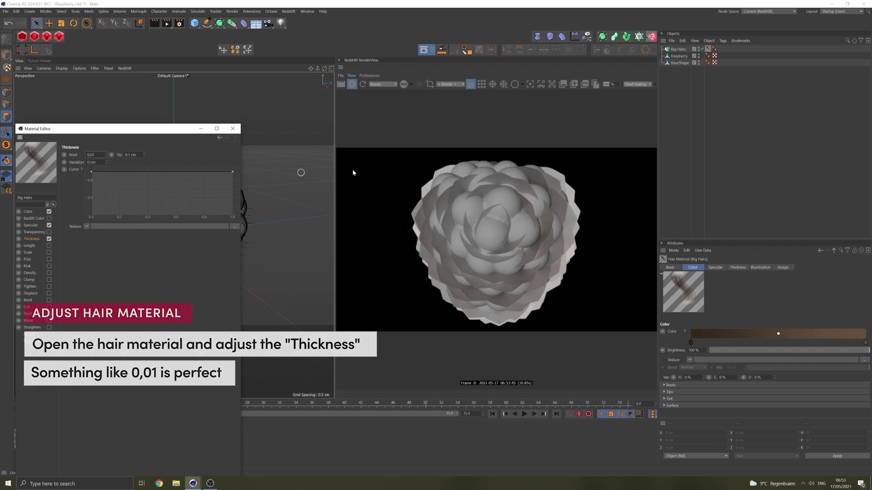
key(Return)
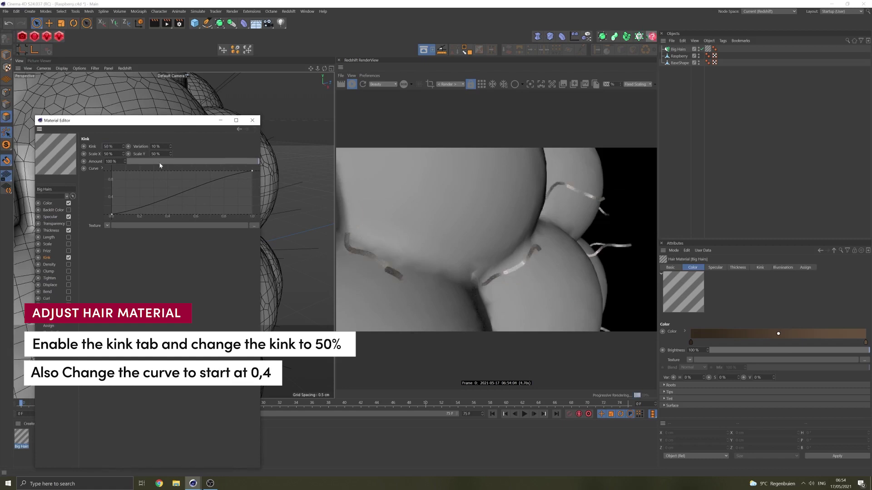
- Shift the start of the Big Hairs material's Kink curve to about 0.4 and close the material editor
drag(111, 215, 166, 216)
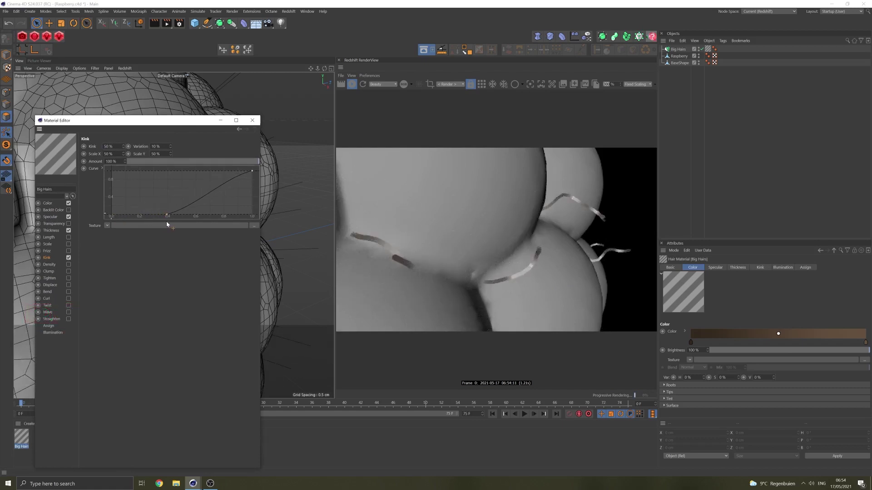
click(253, 121)
scroll(214, 181, down, 8)
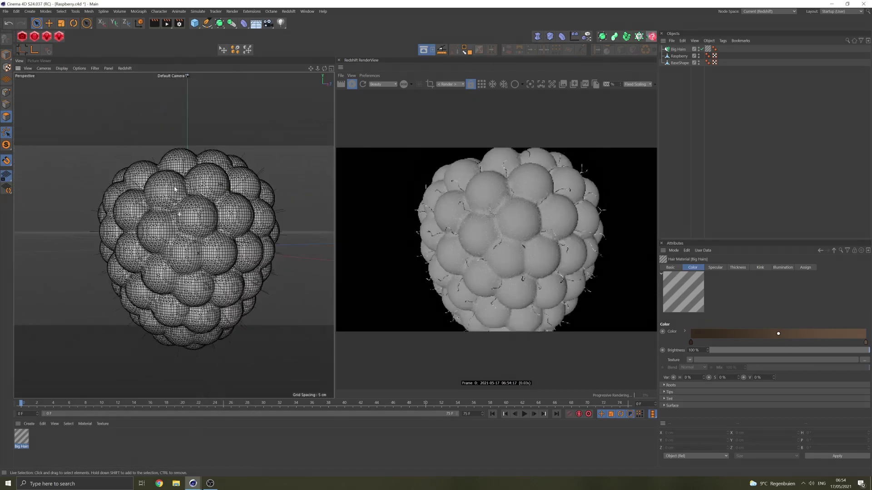
scroll(175, 200, down, 5)
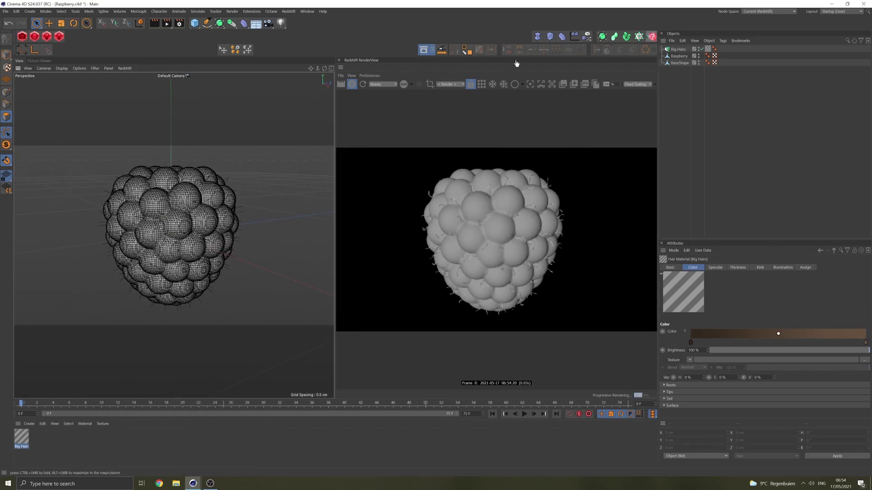
- Light the raspberry with two Redshift dome lights and two Redshift area lights
click(47, 37)
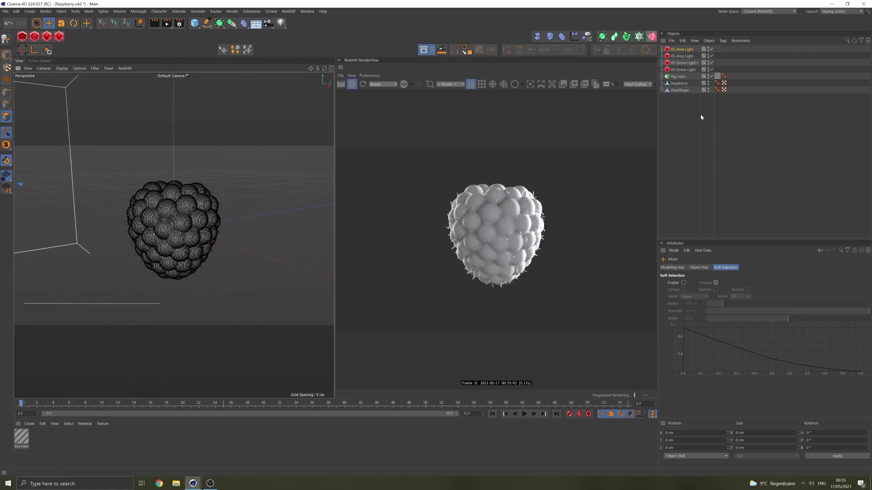
- Try to rotate the Raspberry mesh separately from the base shape and undo the rotation
click(173, 229)
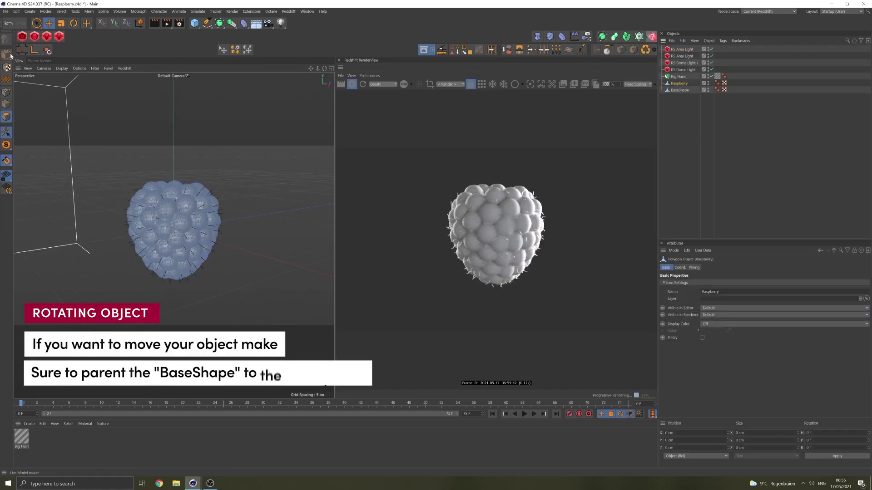
key(r)
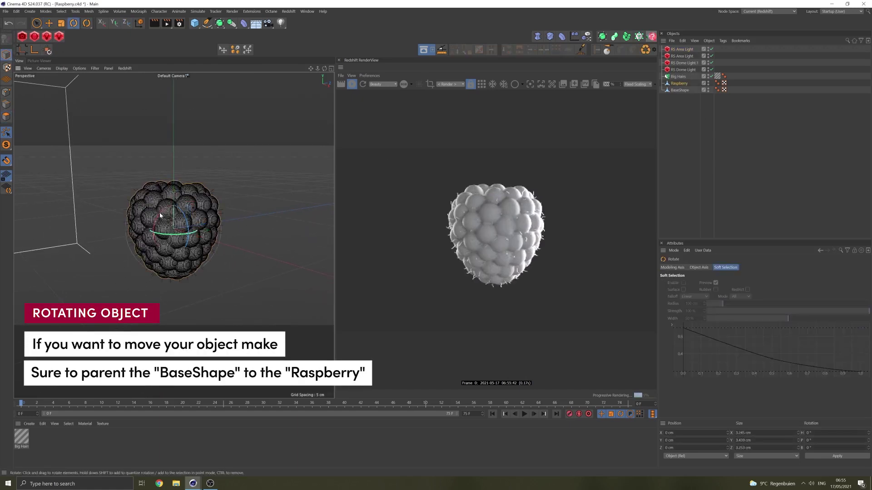
drag(160, 217, 154, 227)
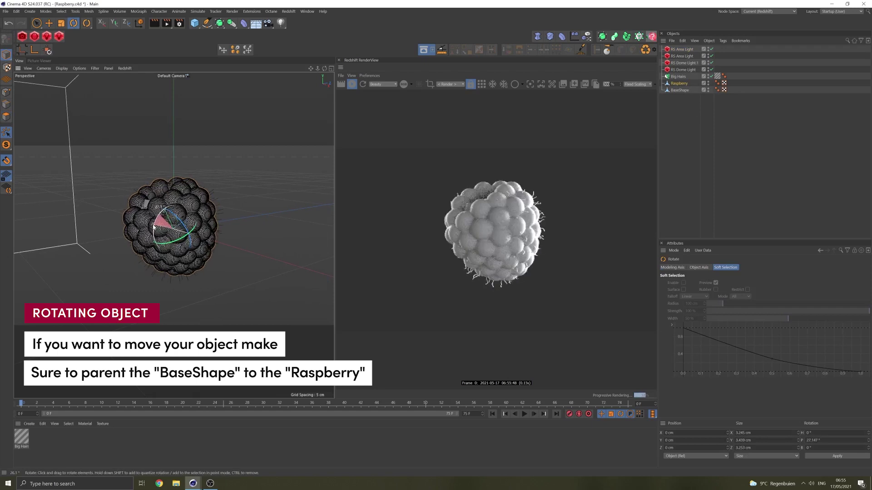
key(ctrl+z)
- Parent BaseShape to the Raspberry mesh and rotate them together to about H 11.6°, P 27°, B -5.2°
drag(681, 90, 679, 84)
click(679, 84)
mouse_move(166, 233)
mouse_down()
mouse_move(168, 246)
mouse_move(180, 238)
mouse_up()
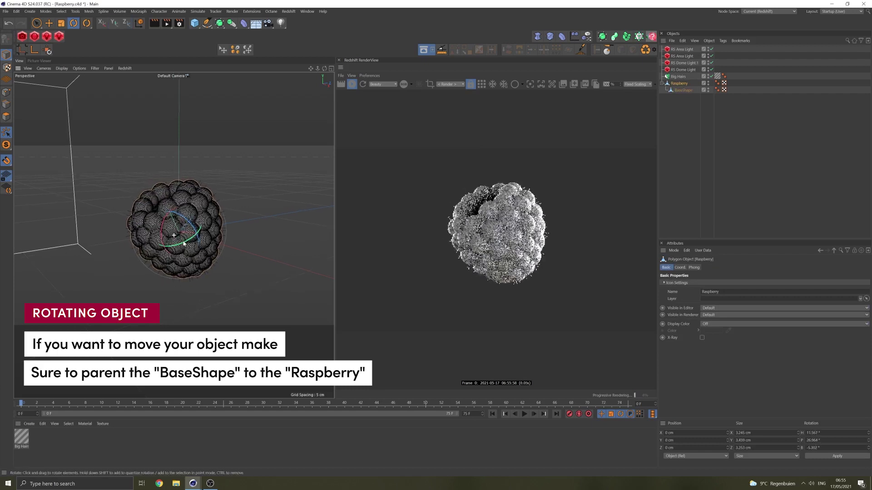
click(694, 143)
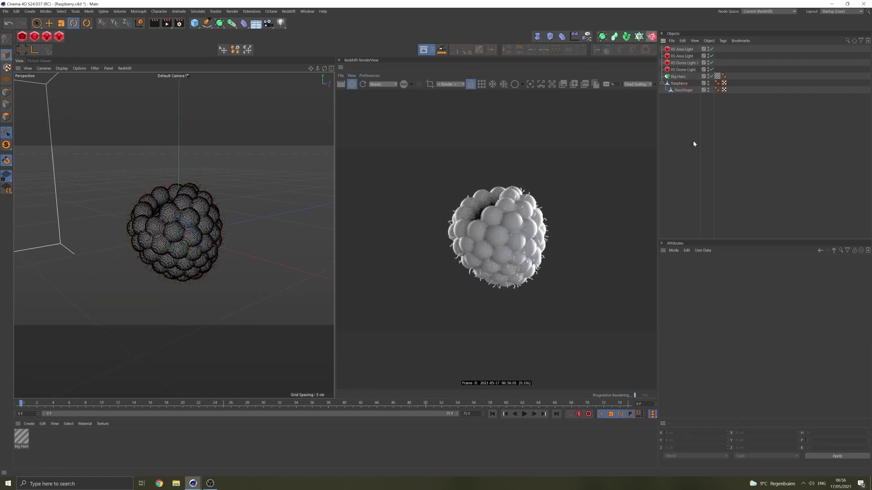
- Create a Redshift material named Raspberry SSS and assign it to the Raspberry mesh
click(34, 37)
right_click(22, 434)
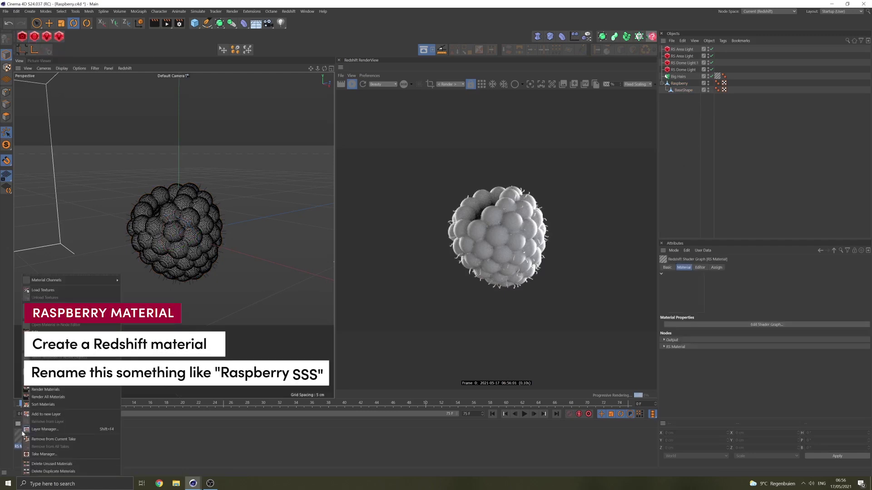
click(39, 340)
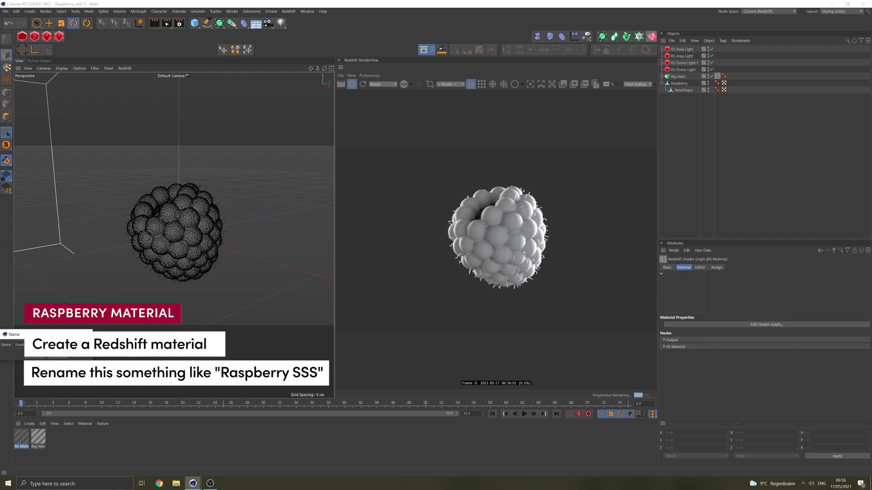
key(Return)
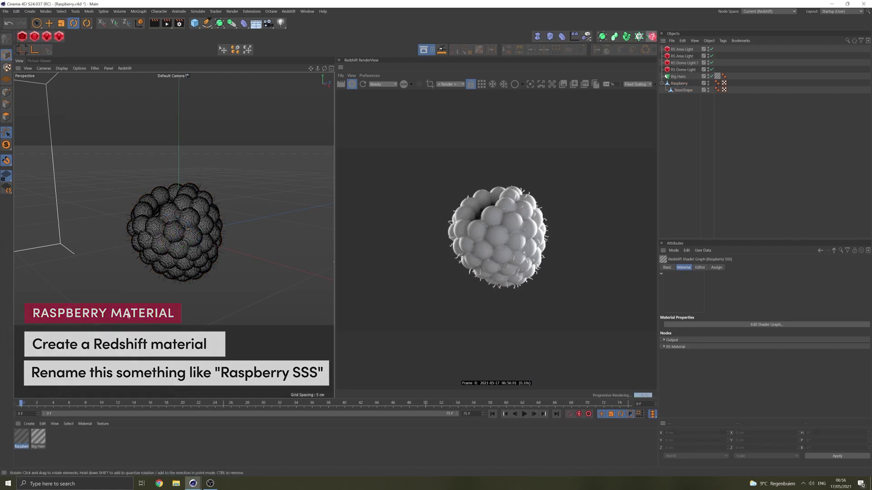
click(94, 446)
drag(564, 202, 695, 84)
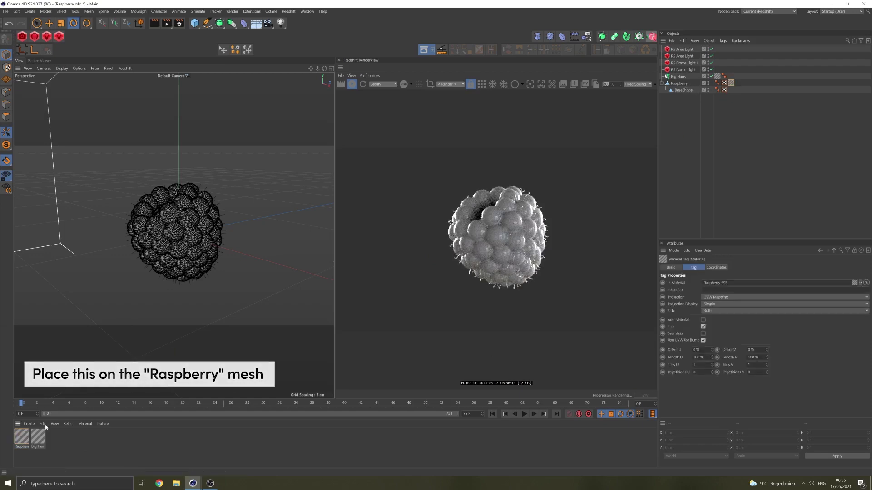
- Set the diffuse weight and the reflection weight of the Raspberry SSS material to 0
double_click(24, 439)
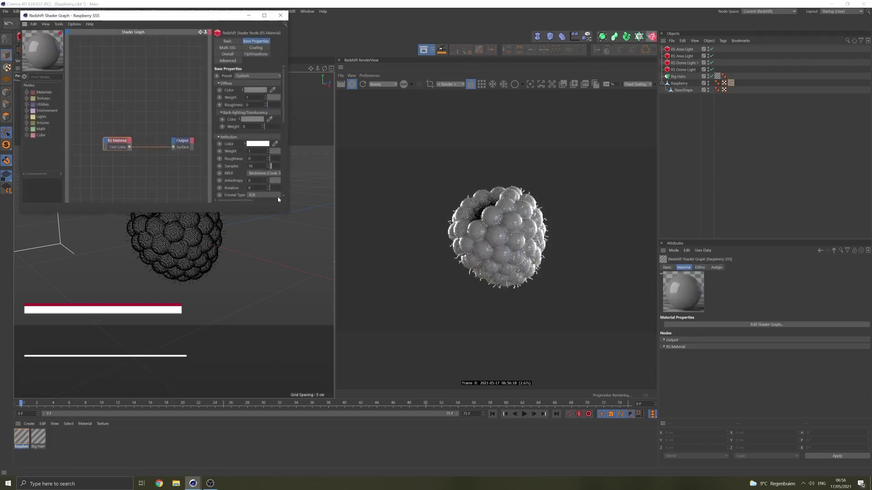
drag(230, 289, 109, 290)
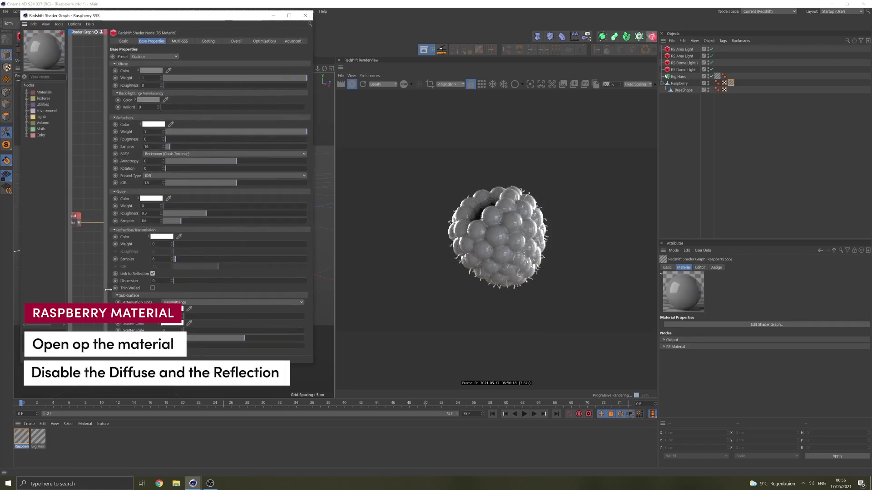
drag(178, 80, 163, 80)
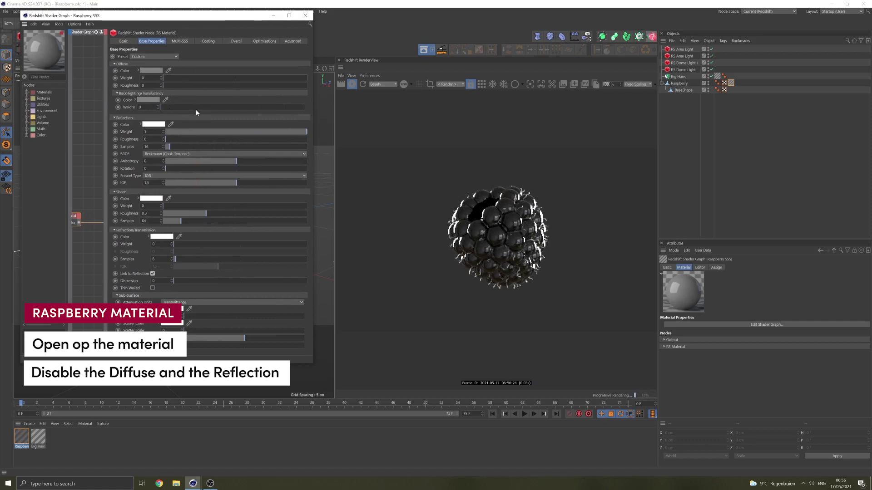
drag(197, 135, 152, 138)
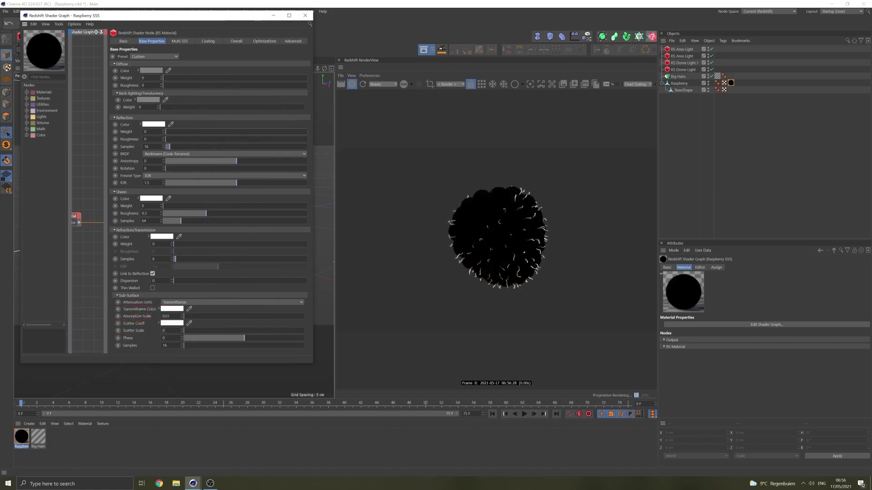
- Raise the sub-surface scatter scale of the Raspberry SSS material to about 0.65
click(187, 332)
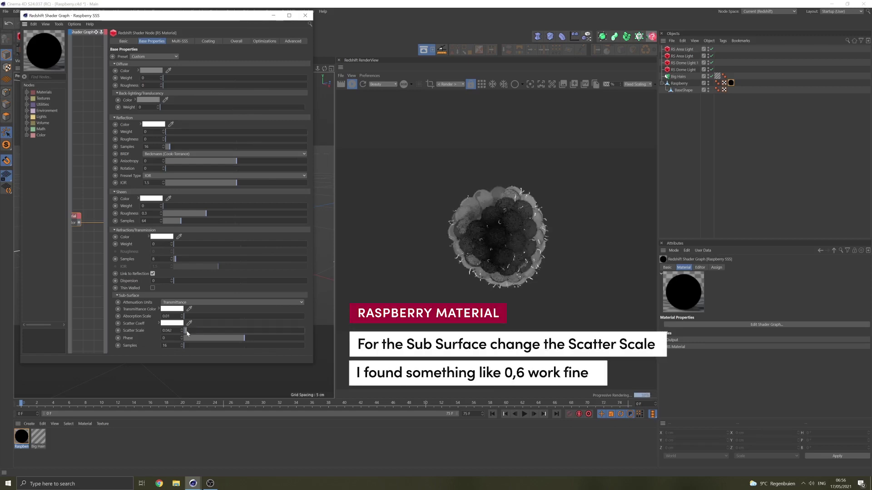
drag(187, 333, 223, 336)
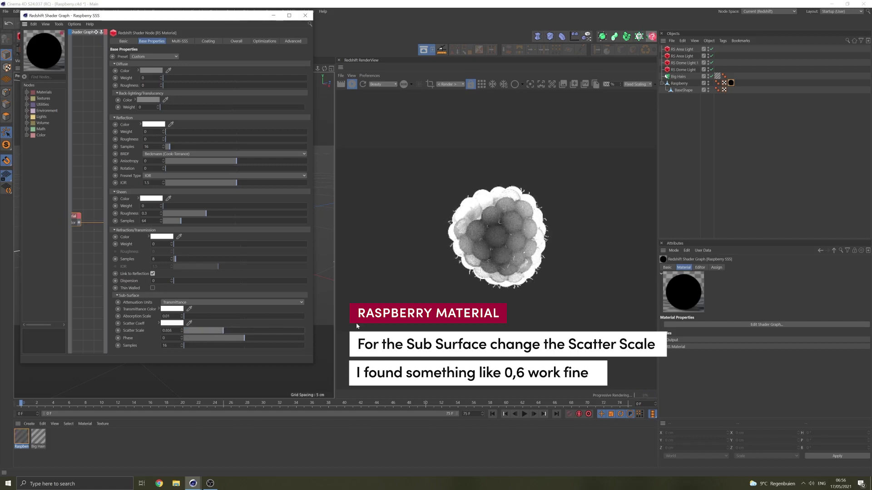
- Select both RS Area Lights together to open their shared light settings
click(690, 56)
shift+click(688, 50)
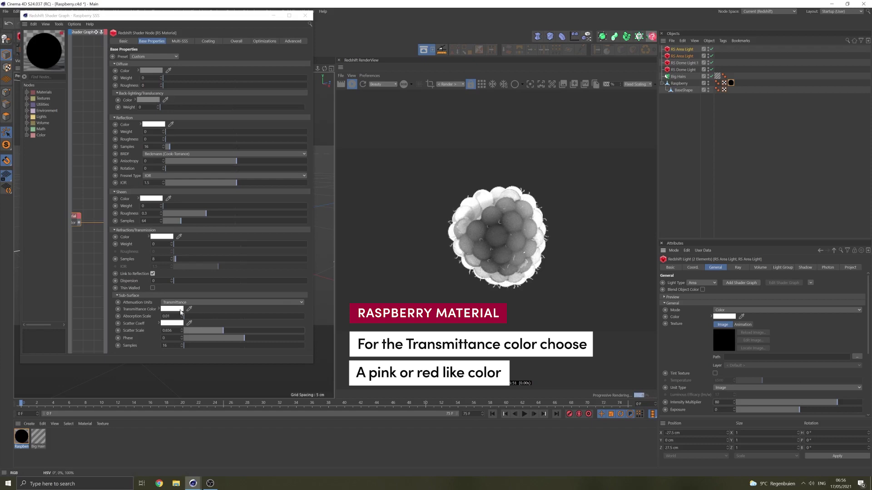
- Set the sub-surface transmittance color of the Raspberry SSS material to a saturated pink
click(180, 311)
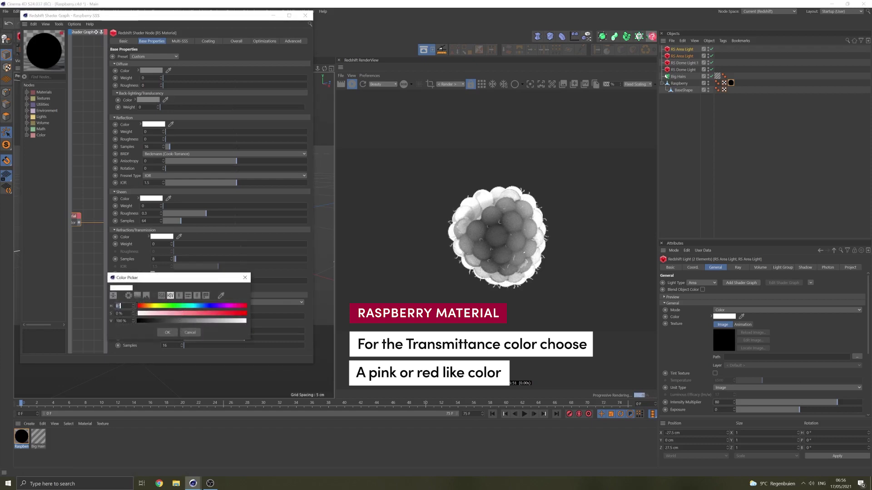
click(239, 313)
drag(242, 323, 246, 320)
click(173, 332)
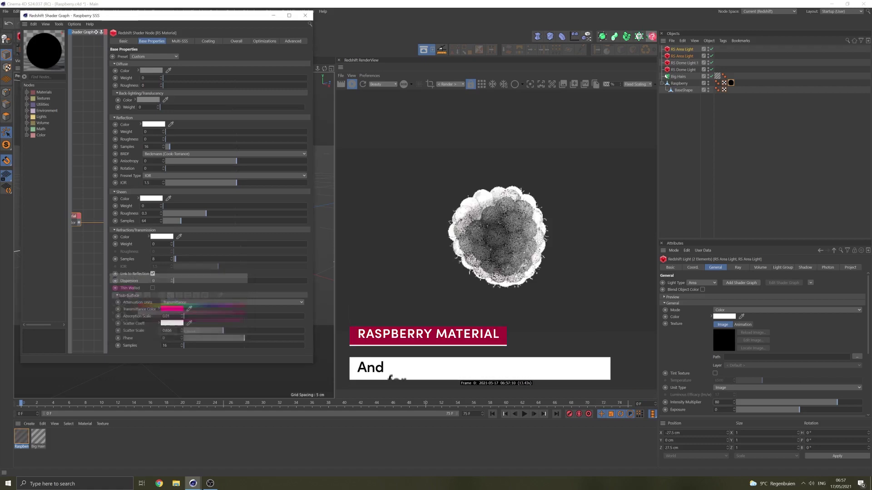
- Set the Raspberry SSS material's sub-surface absorption scale to 4 and its reflection weight to 1
mouse_move(184, 316)
mouse_down()
mouse_move(213, 319)
mouse_move(189, 321)
mouse_up()
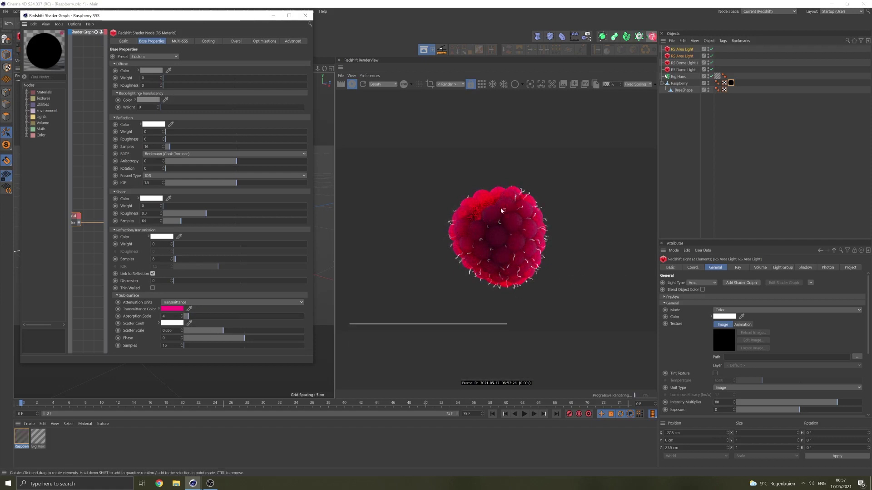
click(177, 132)
drag(178, 133, 193, 133)
drag(276, 142, 395, 180)
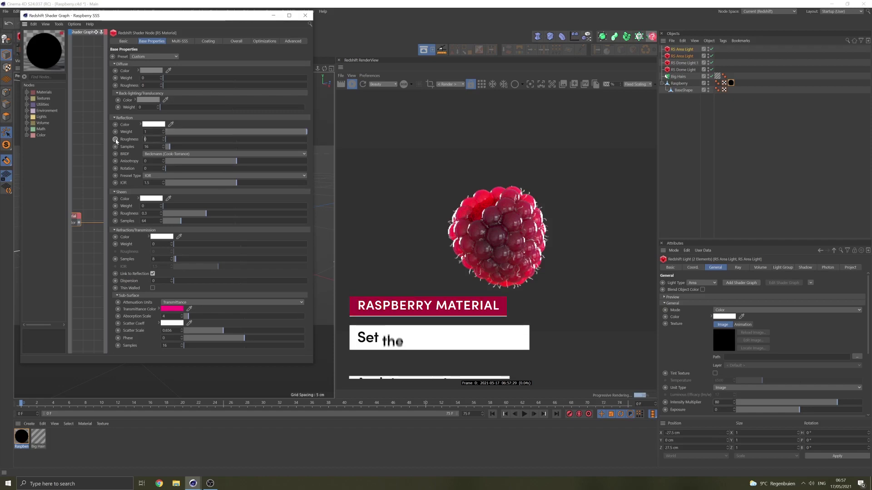
- Set the Raspberry SSS material's reflection roughness to 0.3 and reflection weight to 0.7, and close its shader graph
text(3)
key(Return)
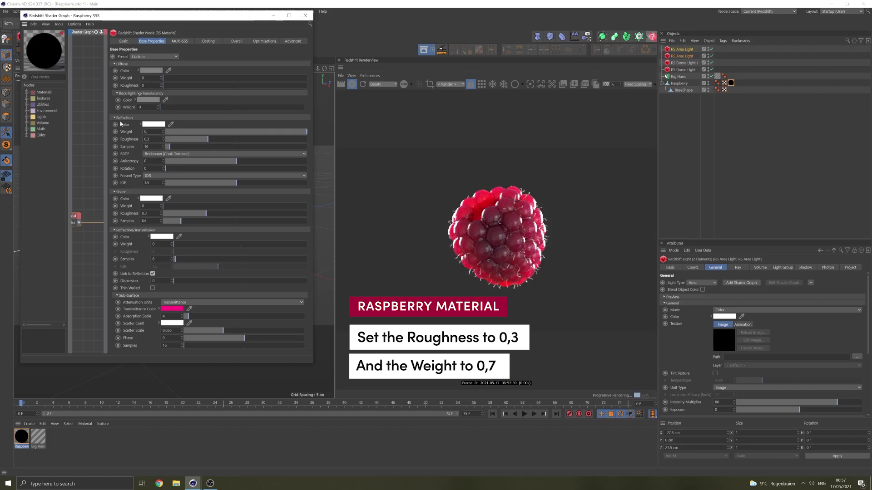
key(Return)
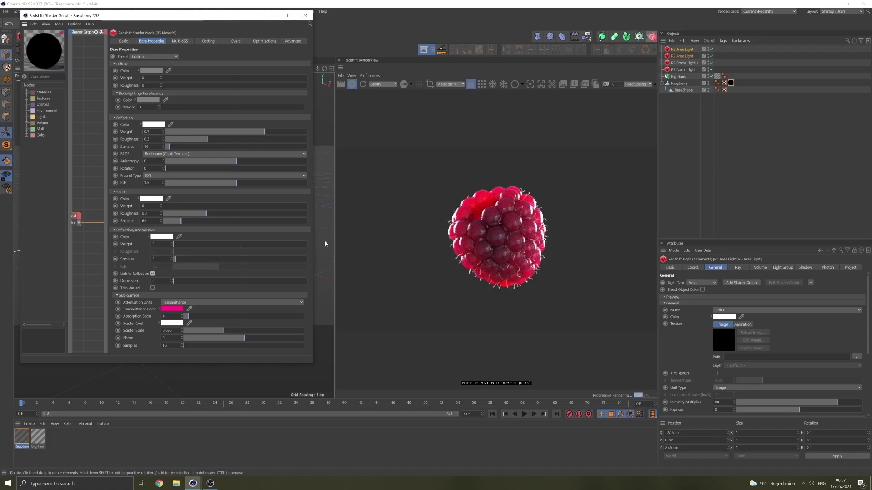
click(309, 16)
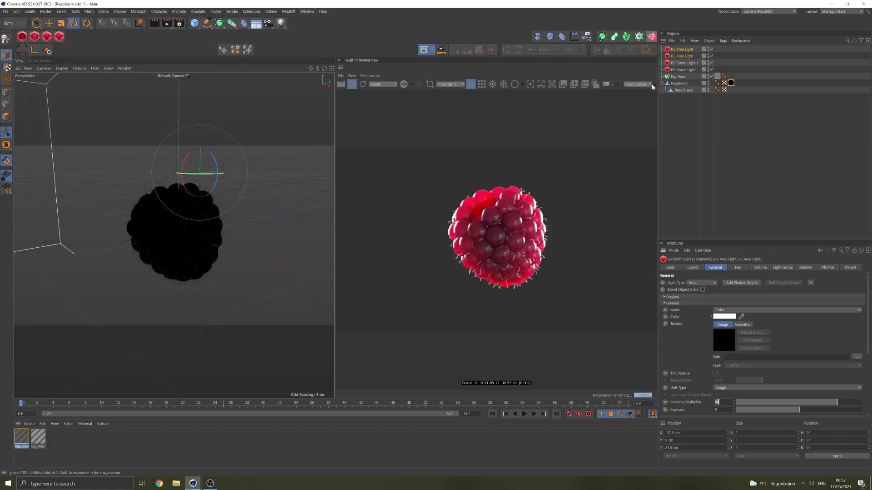
- Disable the Specular channel of the Big Hairs material
click(733, 167)
alt+right_drag(190, 232, 253, 233)
alt+drag(221, 226, 242, 226)
alt+drag(173, 234, 241, 234)
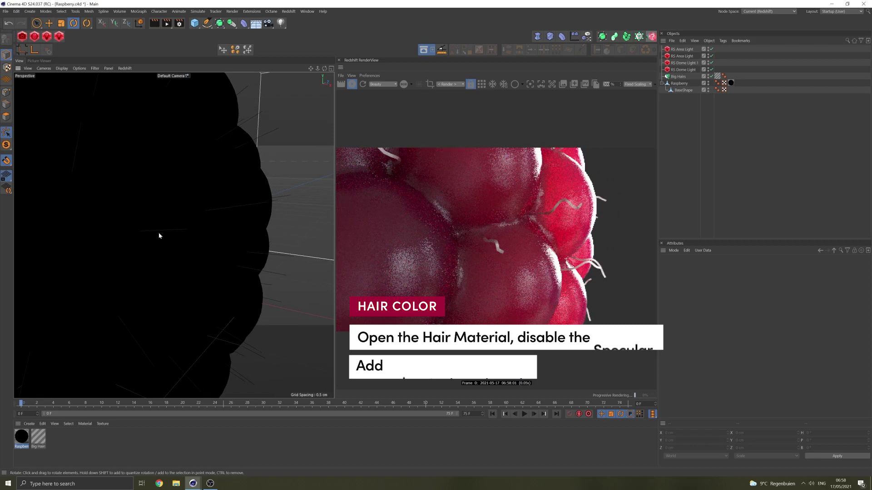
double_click(42, 439)
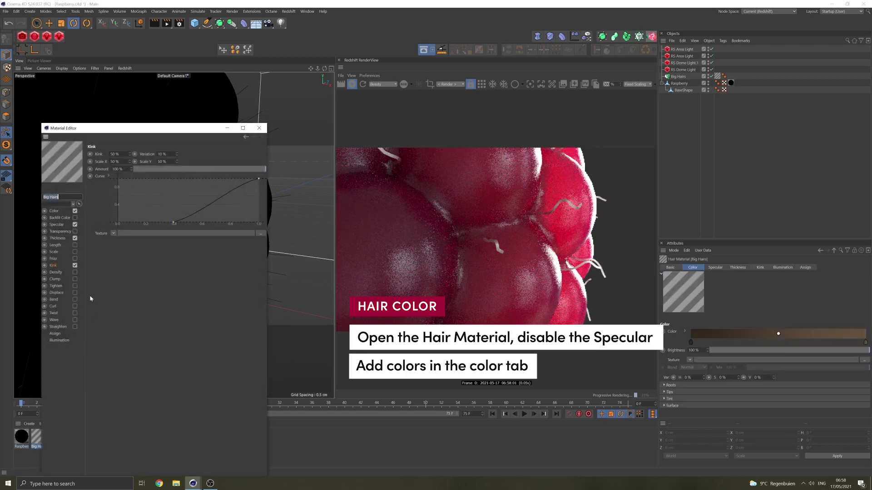
click(56, 225)
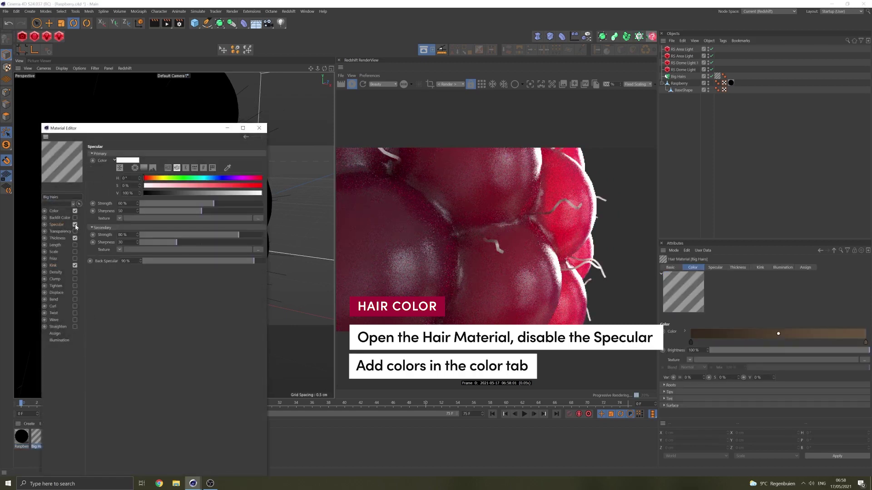
click(75, 225)
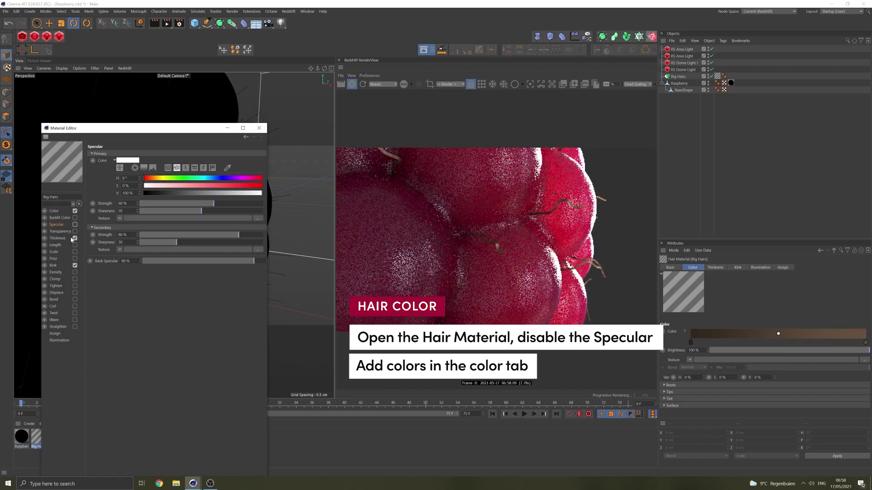
- Recolor the first knot of the Big Hairs color gradient to a dark yellowish brown
click(54, 211)
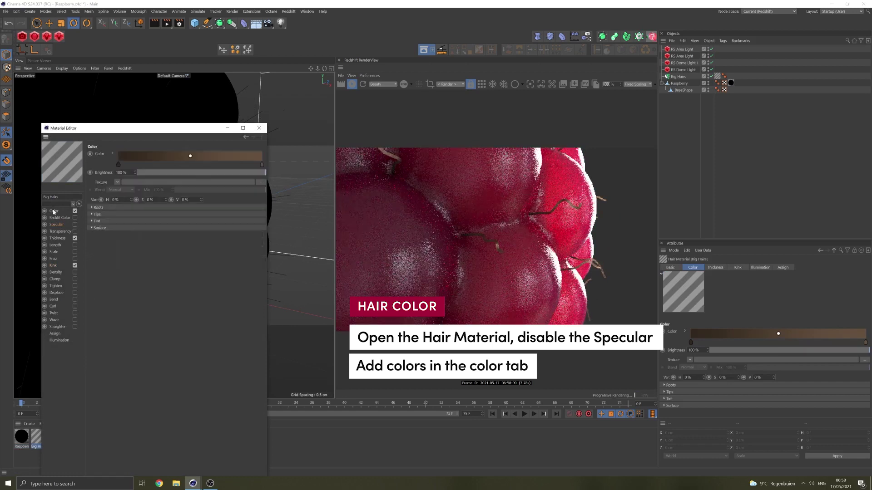
double_click(118, 165)
click(88, 171)
click(146, 178)
click(103, 185)
click(106, 197)
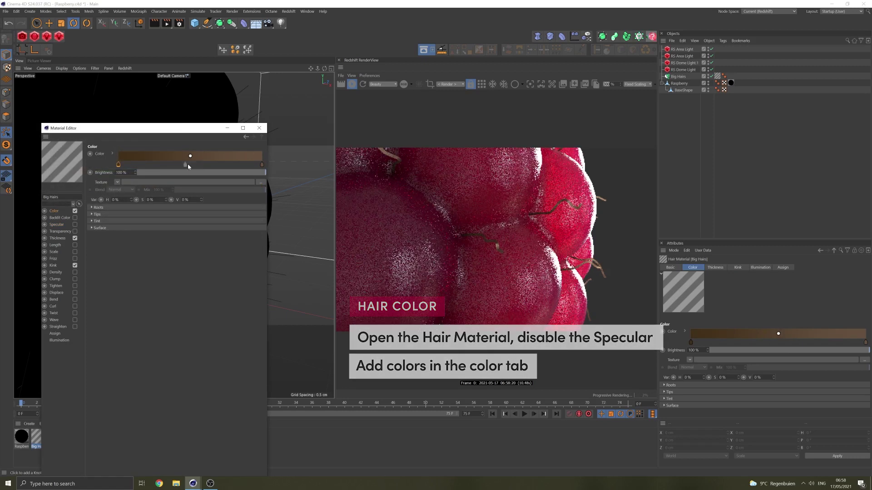
- Recolor the last knot of the Big Hairs color gradient to a golden yellow with a hue of 39°
double_click(262, 164)
click(298, 188)
click(299, 180)
click(230, 173)
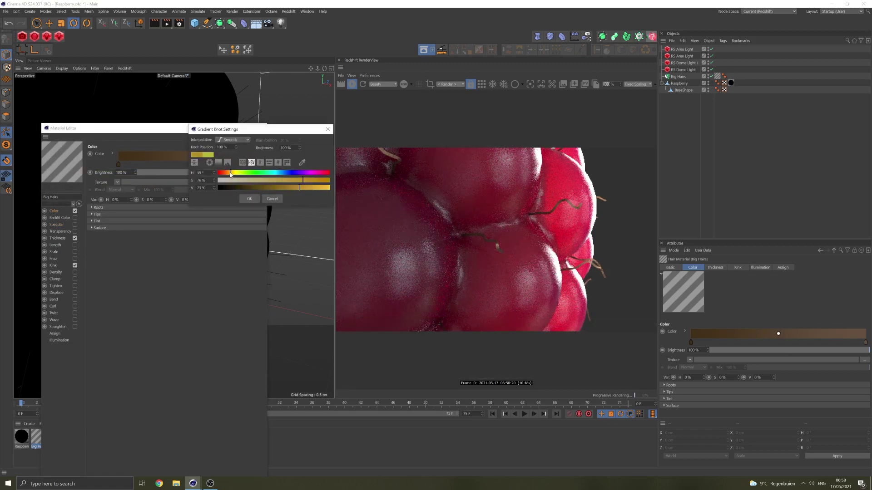
click(249, 198)
- Move the Big Hairs gradient's dark knot to about 25% and its golden knot to about 94%, darkening the golden knot to 64% value
drag(119, 165, 170, 167)
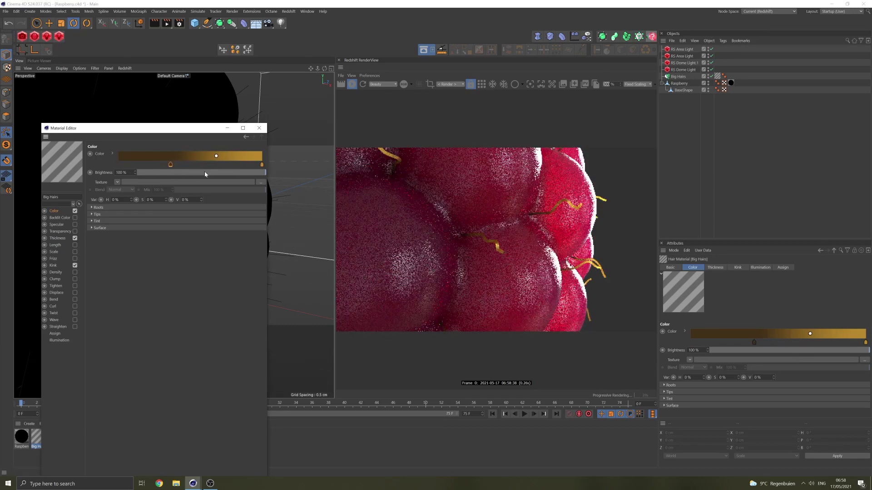
drag(261, 165, 252, 166)
double_click(253, 166)
click(279, 187)
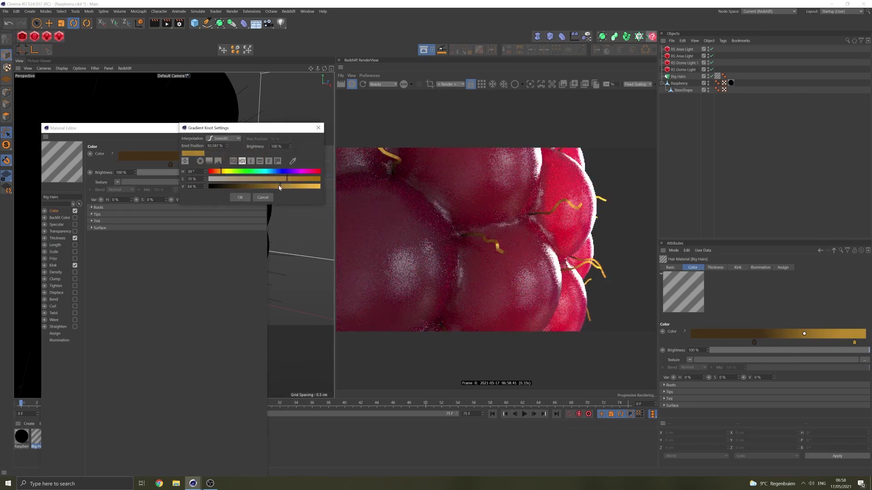
click(241, 197)
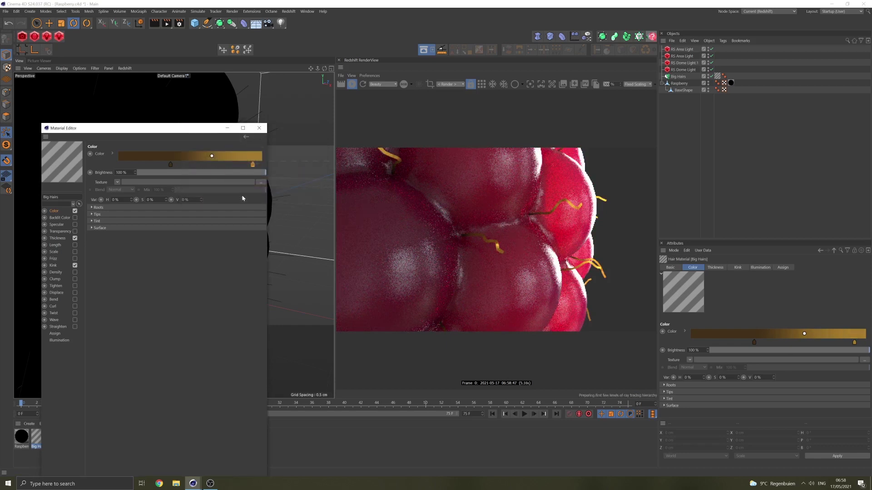
drag(172, 165, 155, 166)
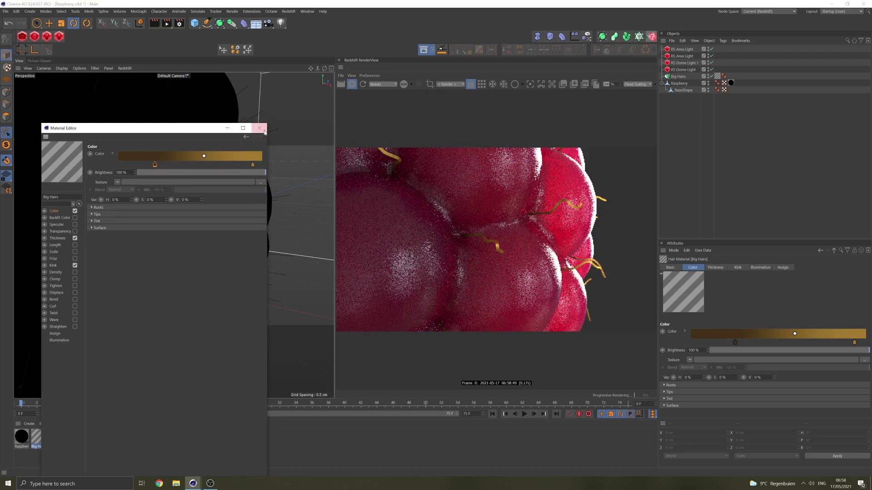
click(259, 128)
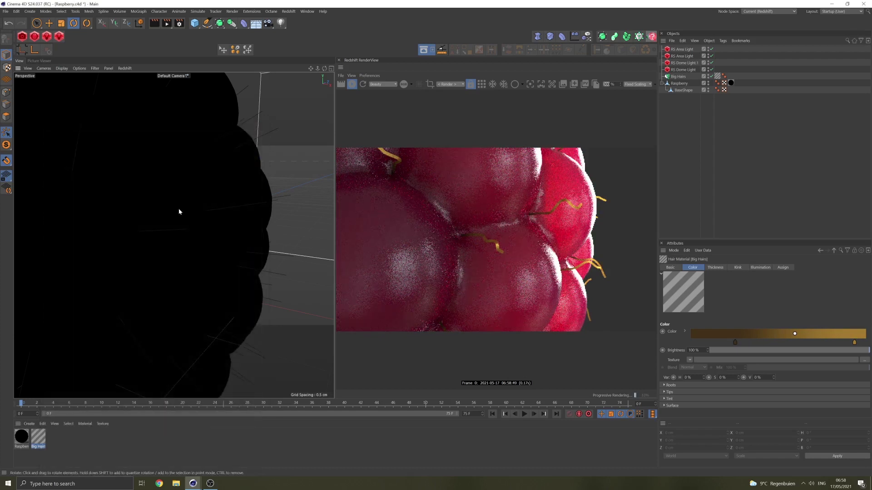
- Add a new hair object to the Raspberry object
scroll(179, 212, down, 8)
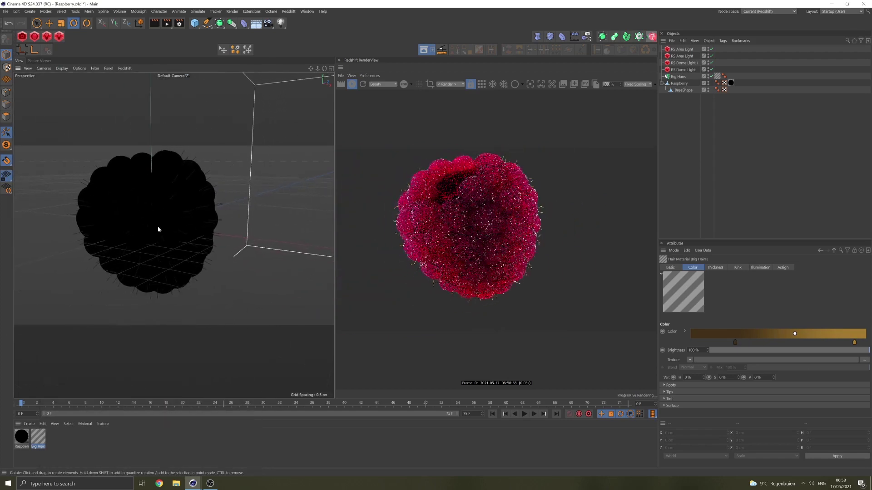
alt+drag(151, 229, 181, 239)
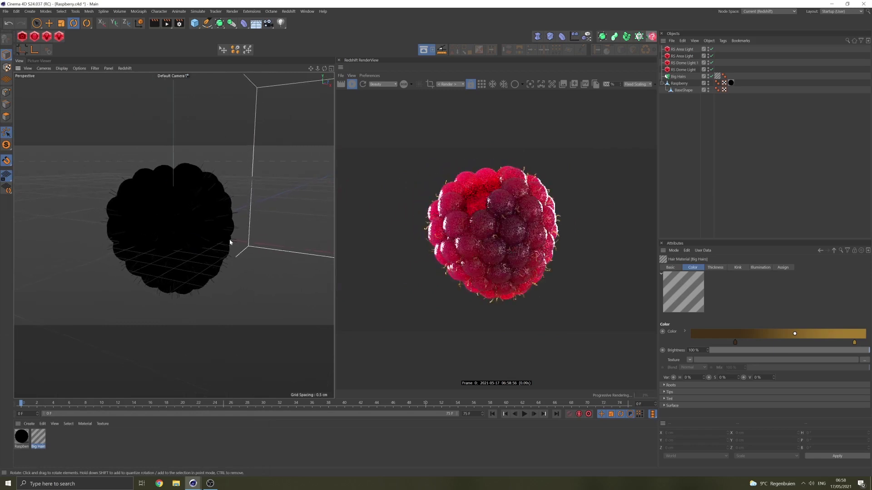
click(681, 83)
key(shift+c)
text(add hi)
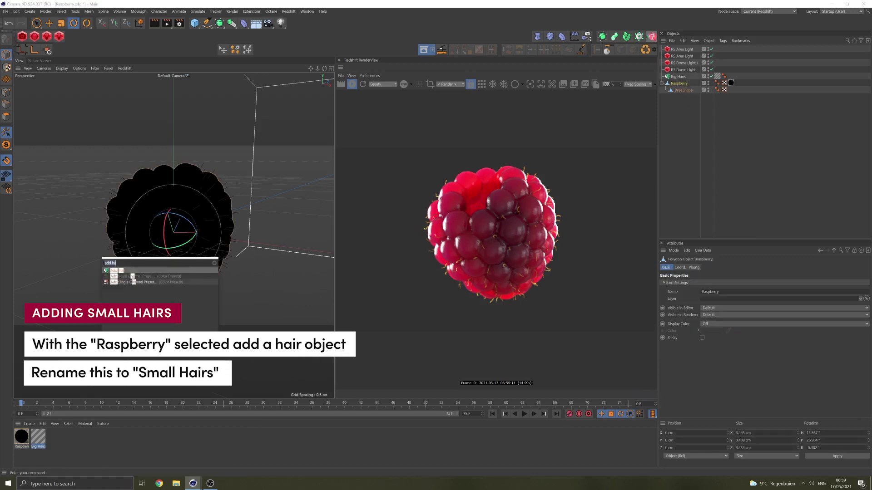
key(Return)
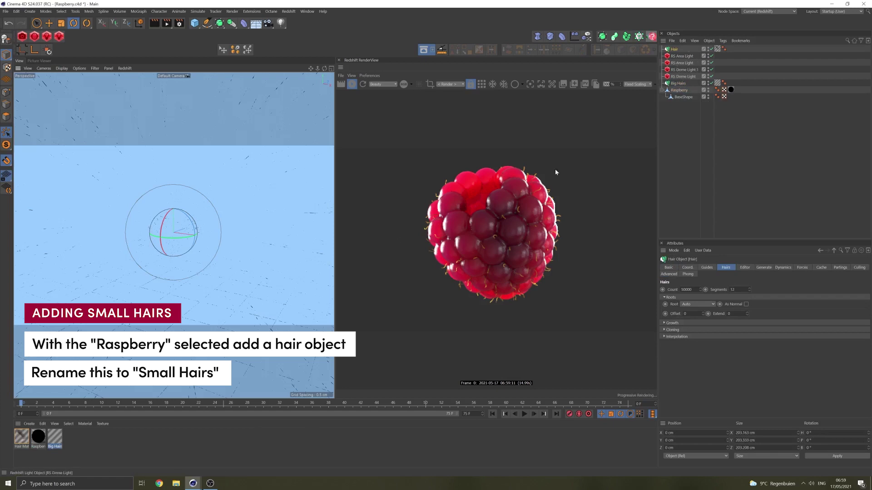
- Rename both the new hair object and its hair material as Small Hairs
double_click(675, 49)
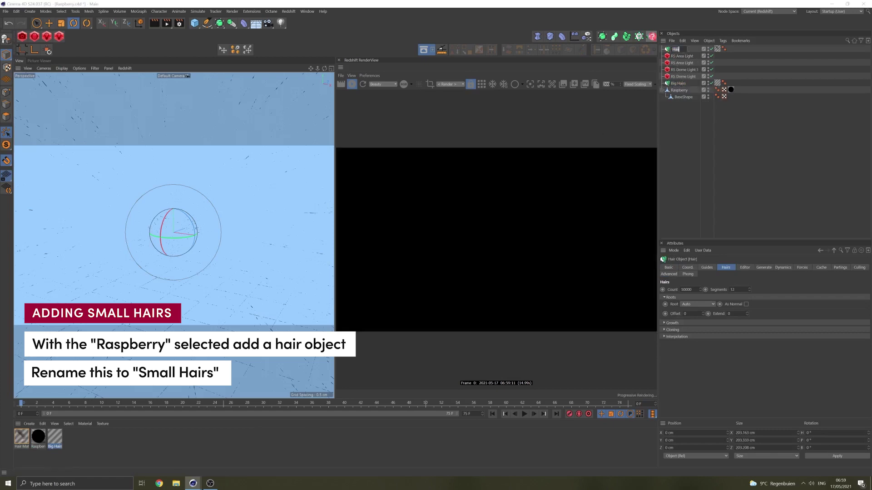
key(Return)
right_click(21, 437)
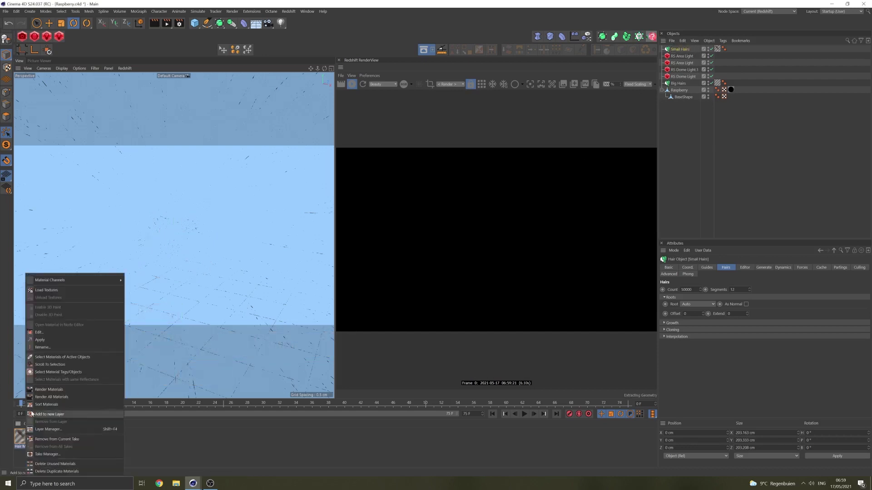
click(43, 347)
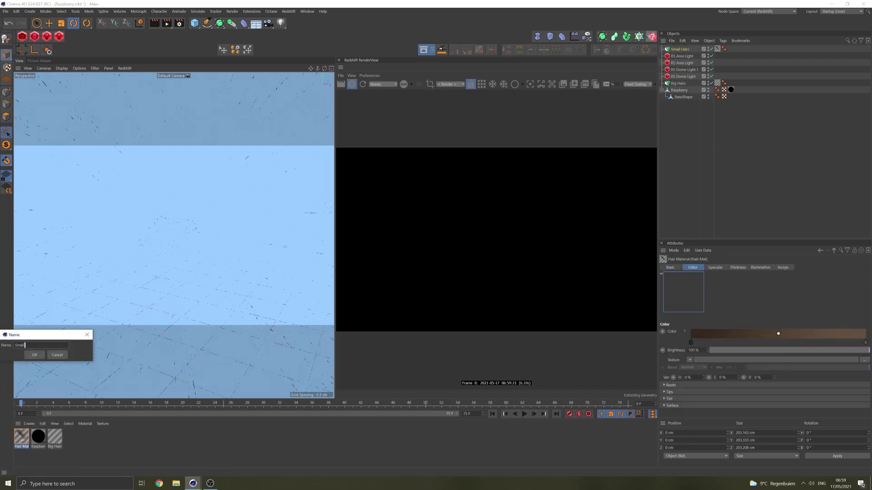
click(35, 355)
- Set the guide length of the Small Hairs object to 0.03 cm
click(681, 48)
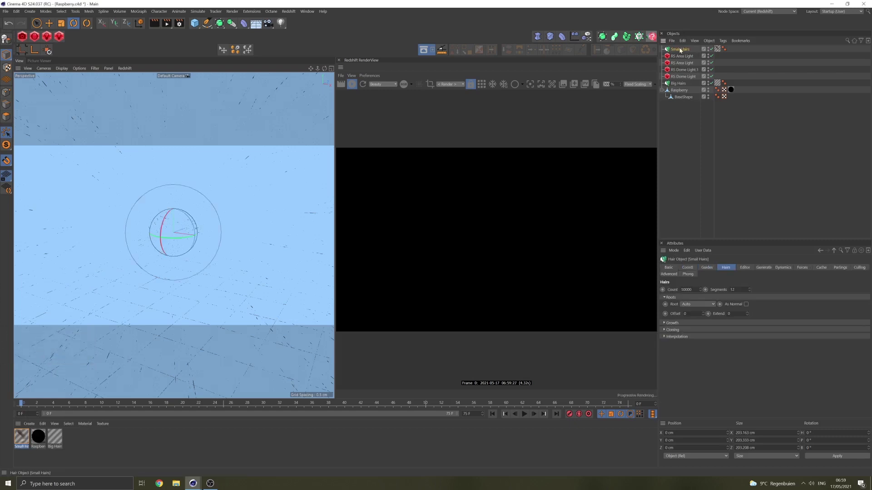
click(708, 268)
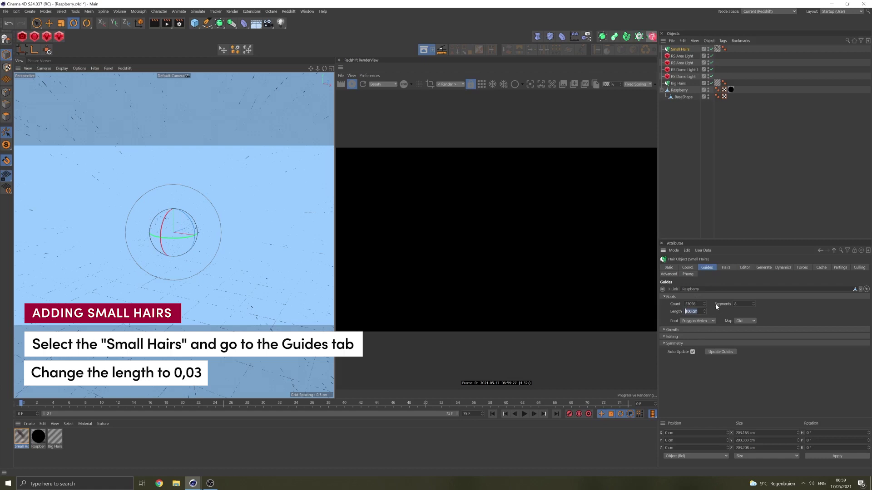
key(Return)
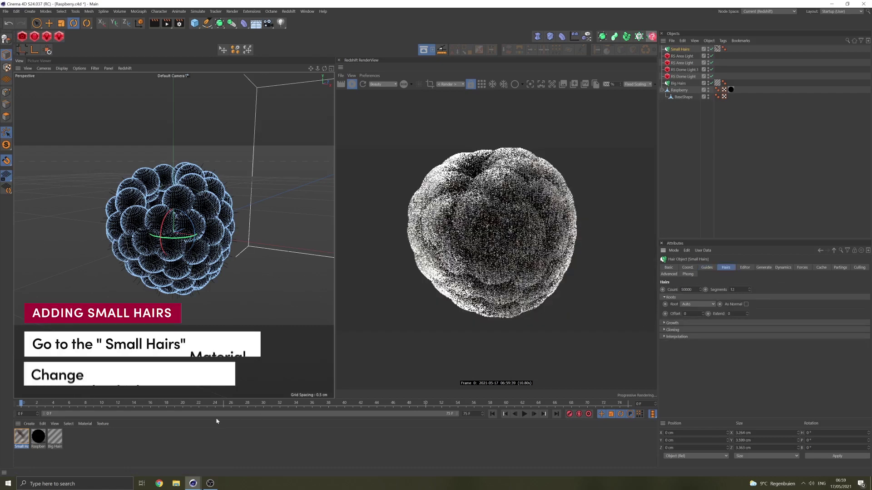
- Set the root and tip thickness of the Small Hairs material to 0.001 cm
double_click(22, 437)
drag(96, 131, 157, 101)
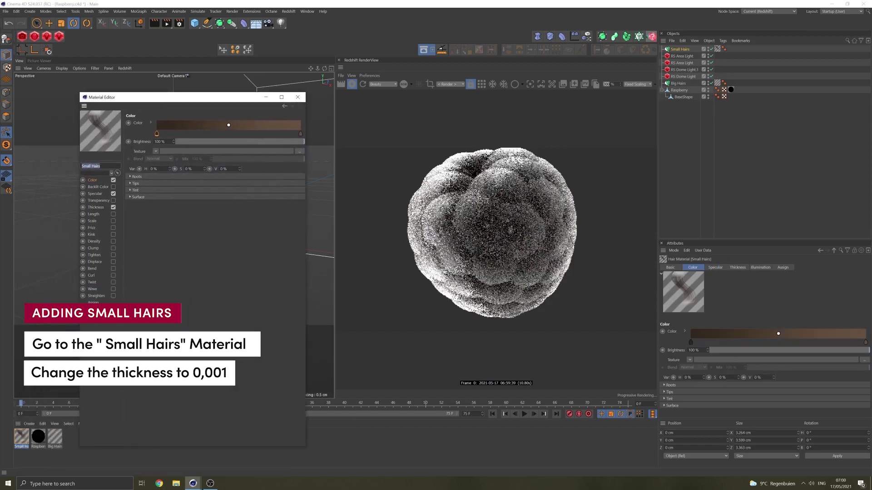
click(100, 206)
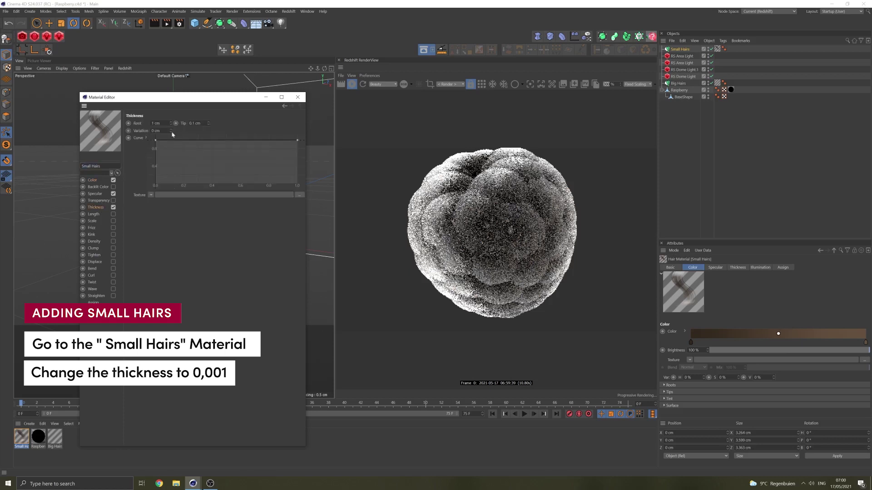
text(0,)
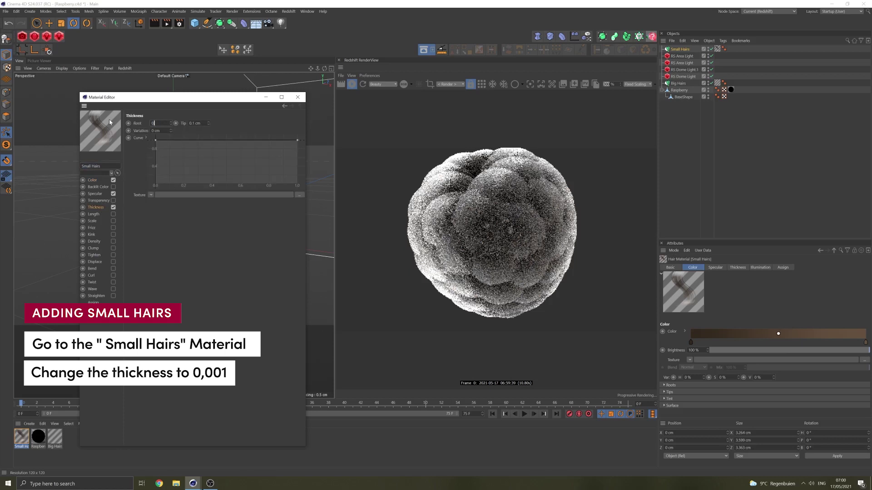
text(001)
key(Tab)
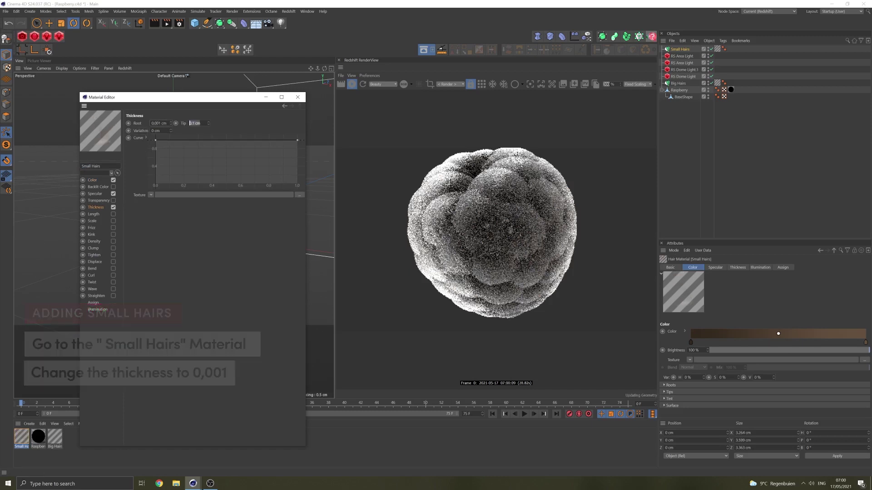
text(0,001)
key(Return)
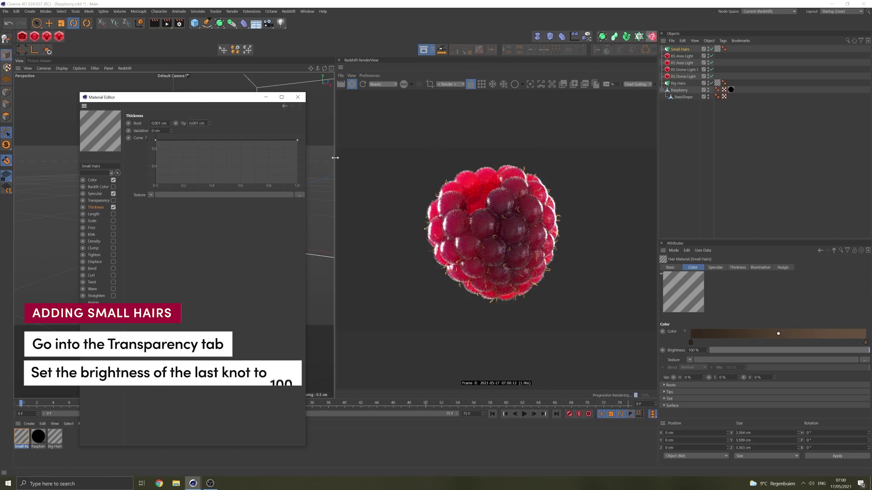
- Set the brightness of the last knot in the Small Hairs material's transparency gradient to 100%
click(96, 200)
click(300, 134)
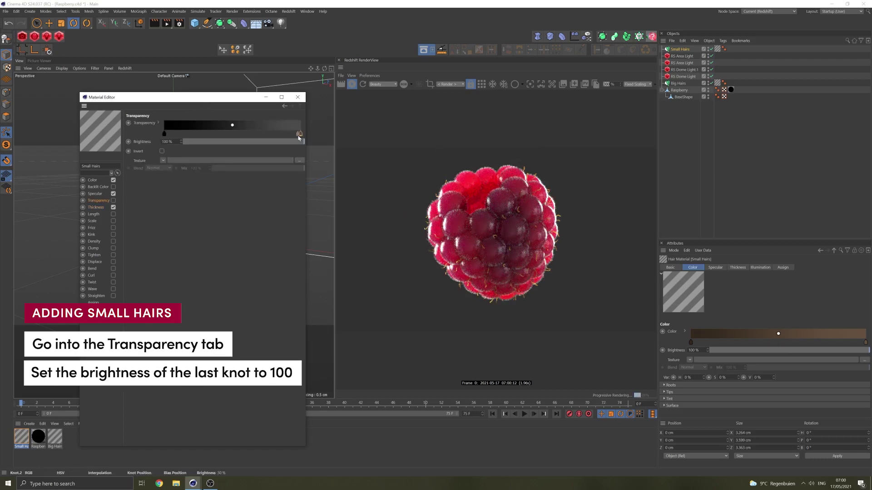
double_click(299, 135)
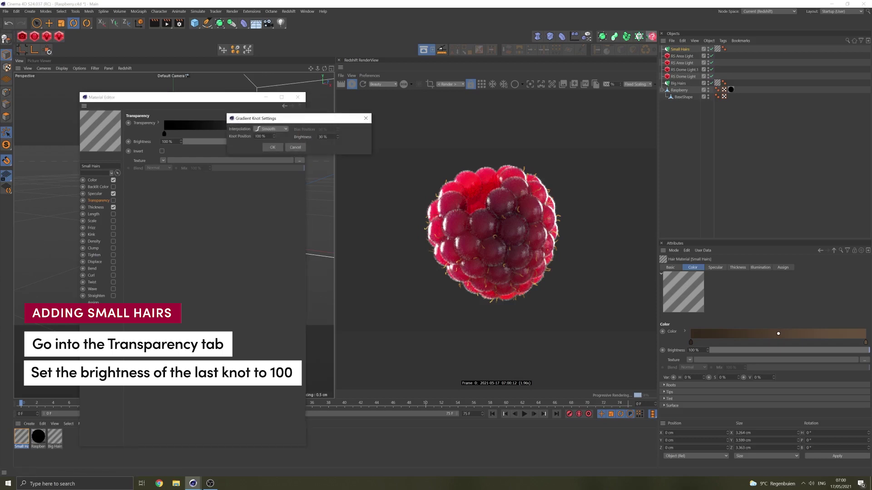
click(272, 147)
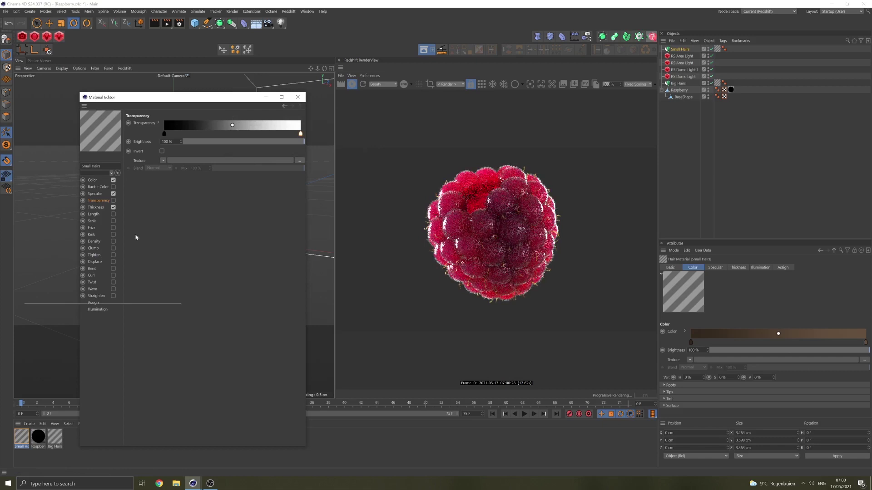
- Enable frizz on the Small Hairs material with a strength of 100%, and enable kink as well
click(113, 228)
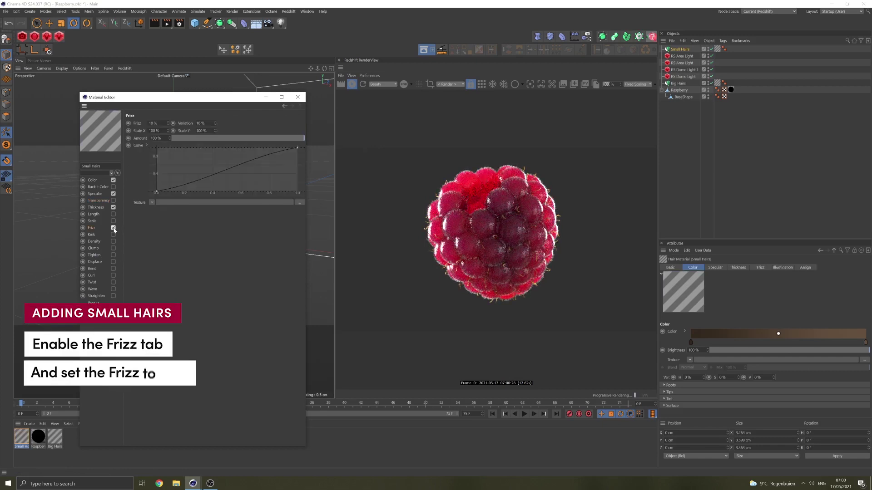
text(100)
key(Return)
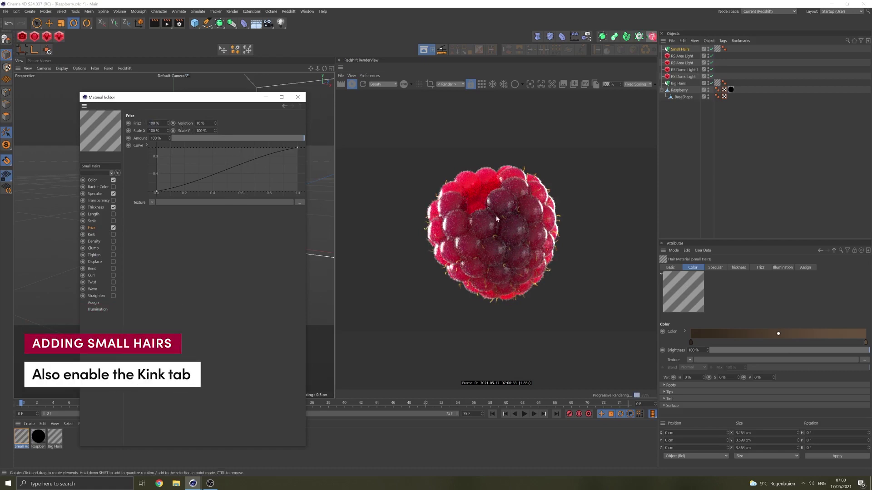
click(113, 235)
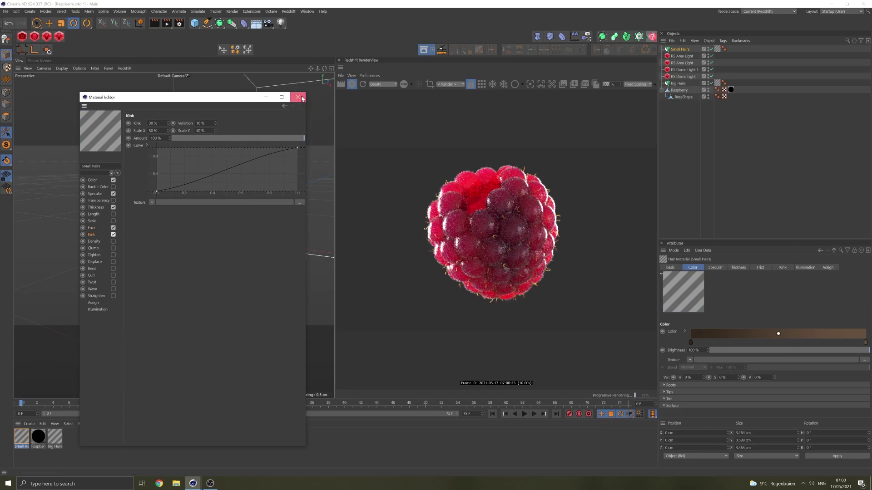
click(301, 98)
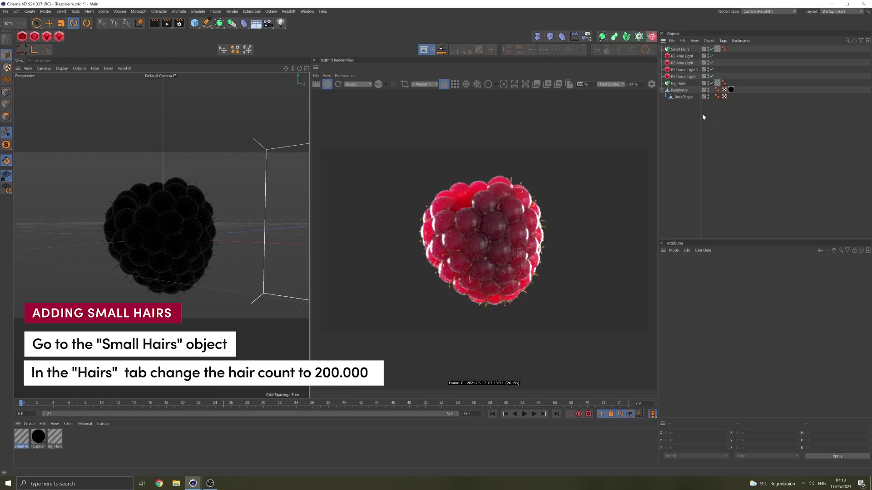
- Set the hair count of the Small Hairs object to 200000
click(681, 50)
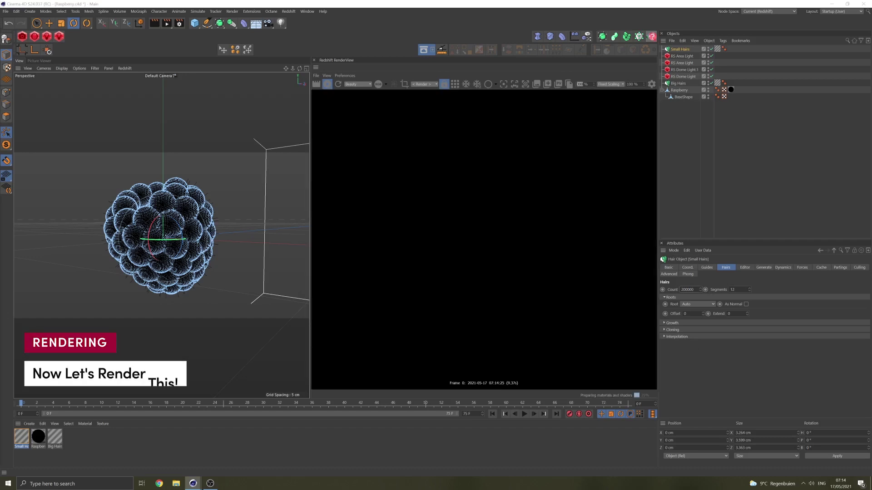
text(50)
key(Return)
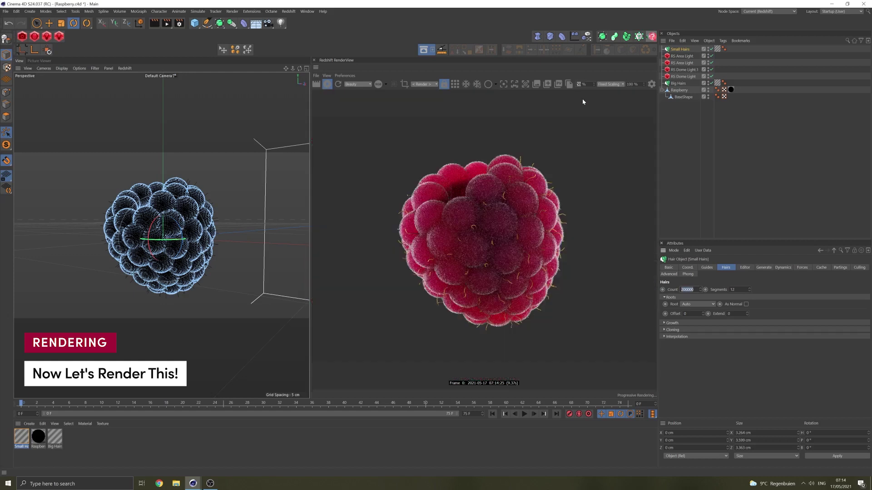
- Deselect all objects and render the finished raspberry to the Picture Viewer
click(692, 157)
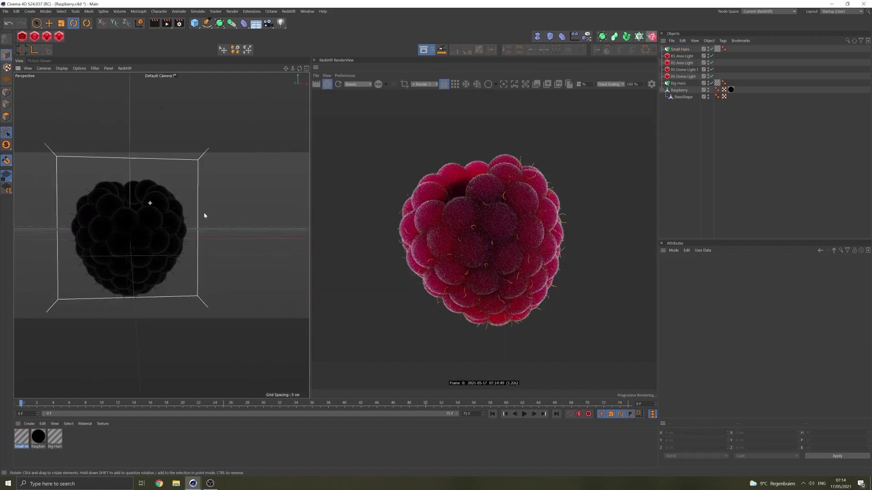
click(167, 25)
click(167, 25)
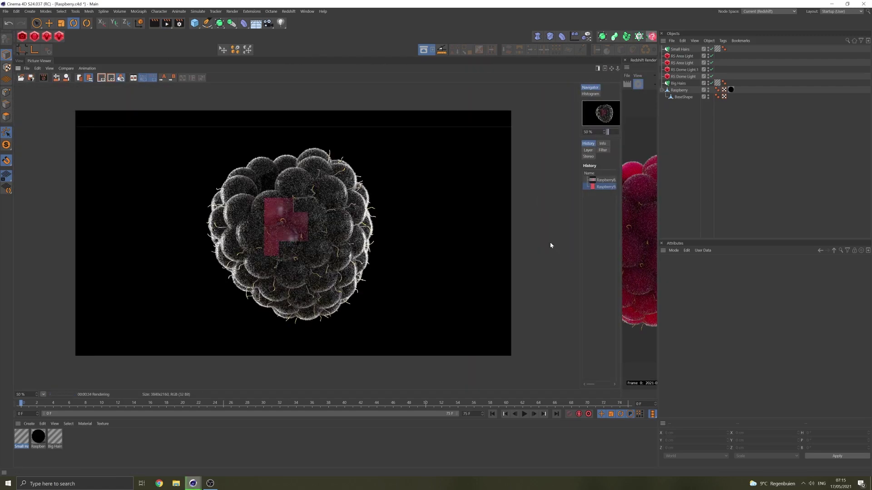